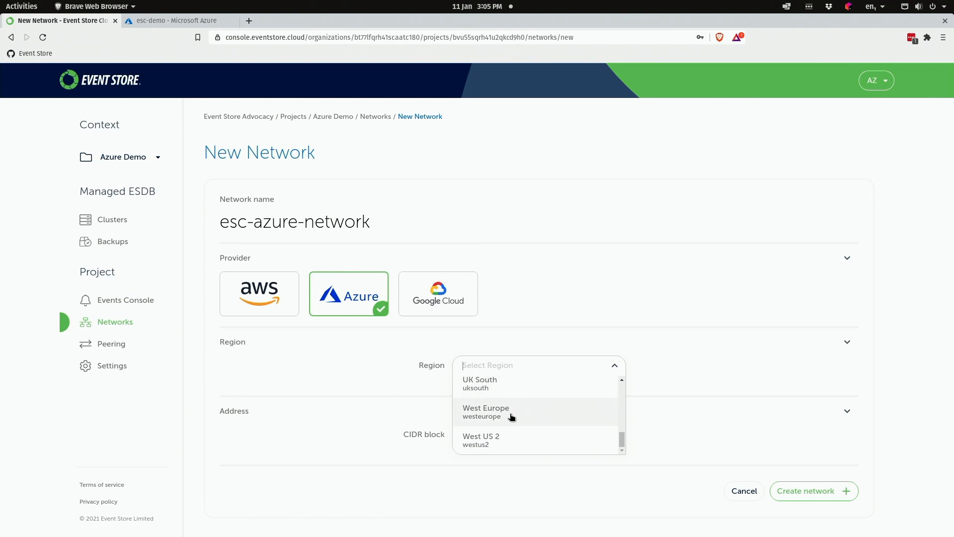
- Set the esc-azure-network region to West Europe and its CIDR block to 172.23.0.0/16
left_click(511, 416)
left_click(465, 440)
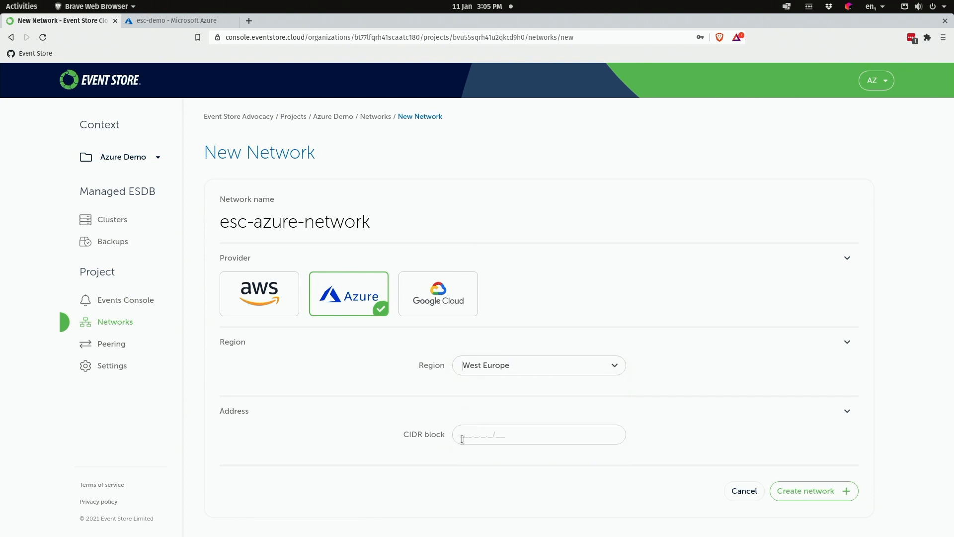
type("172.23.0.0/1")
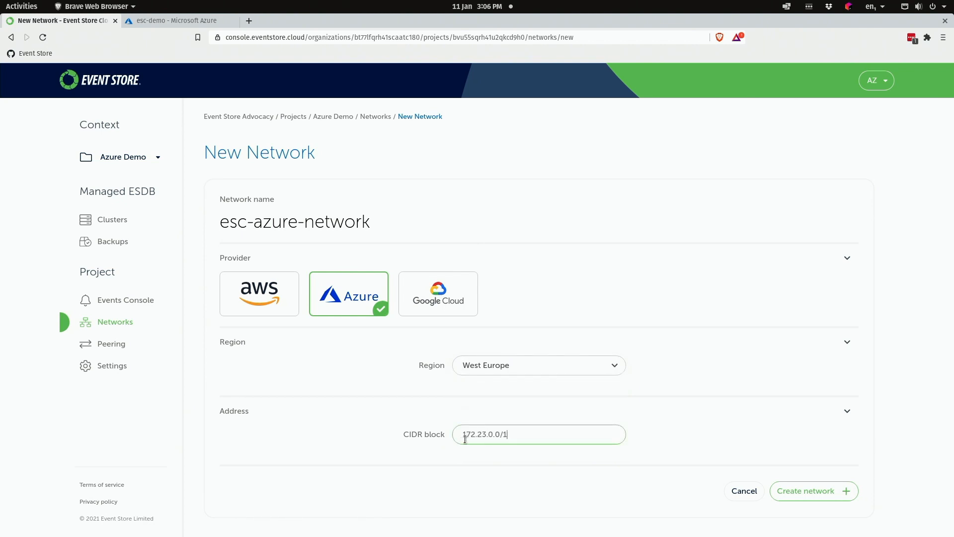
type("6")
- Create the esc-azure-network network and refresh the Networks list to check its status
left_click(829, 499)
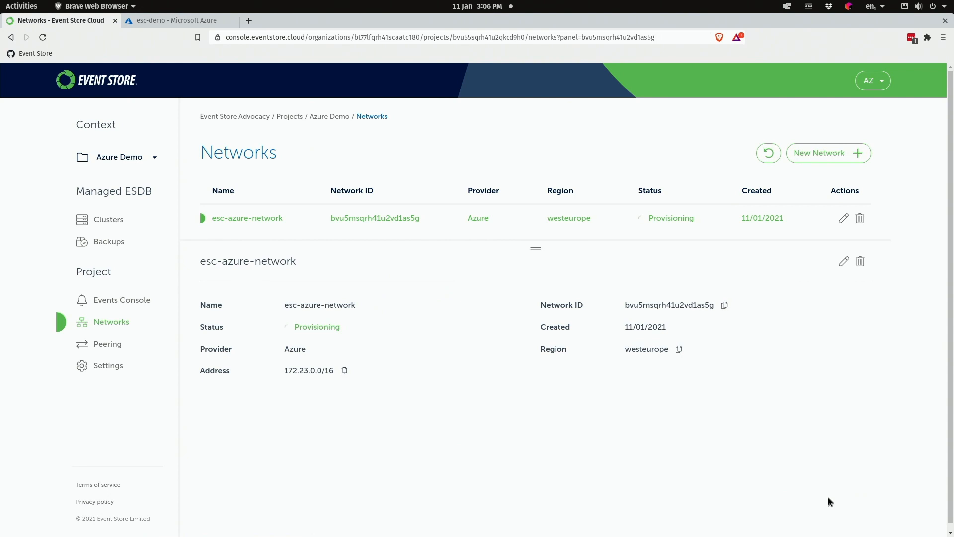
left_click(769, 153)
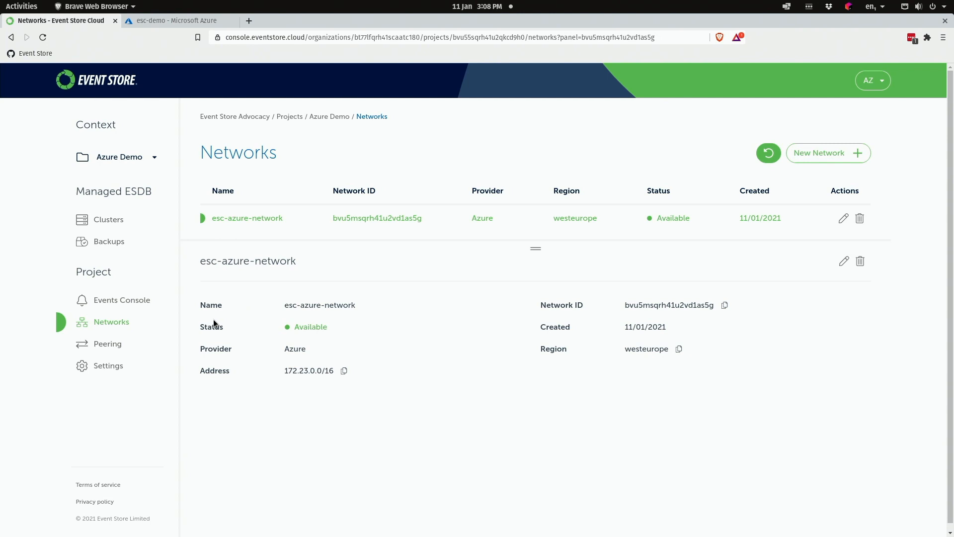
- Start a new cluster named esc-azure-esdb with Azure as the provider
left_click(119, 219)
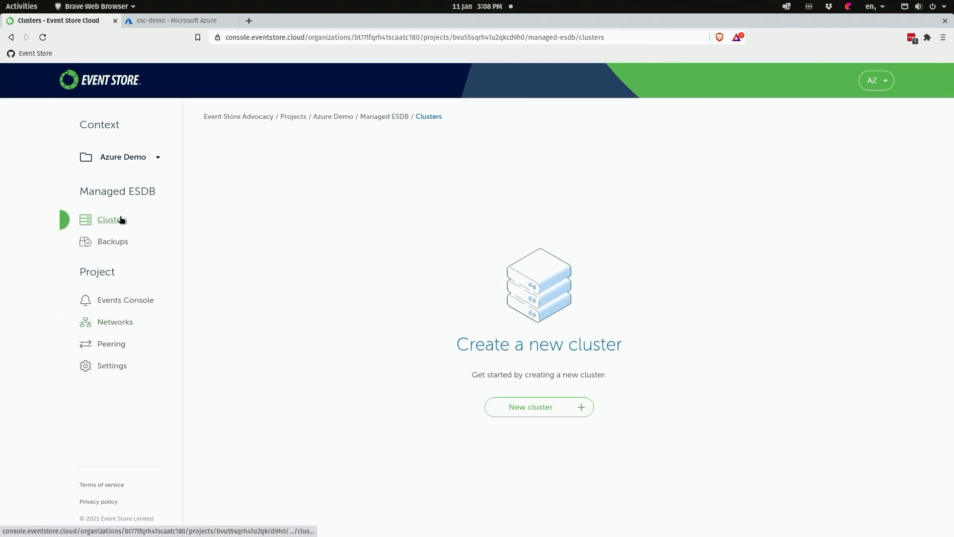
left_click(545, 405)
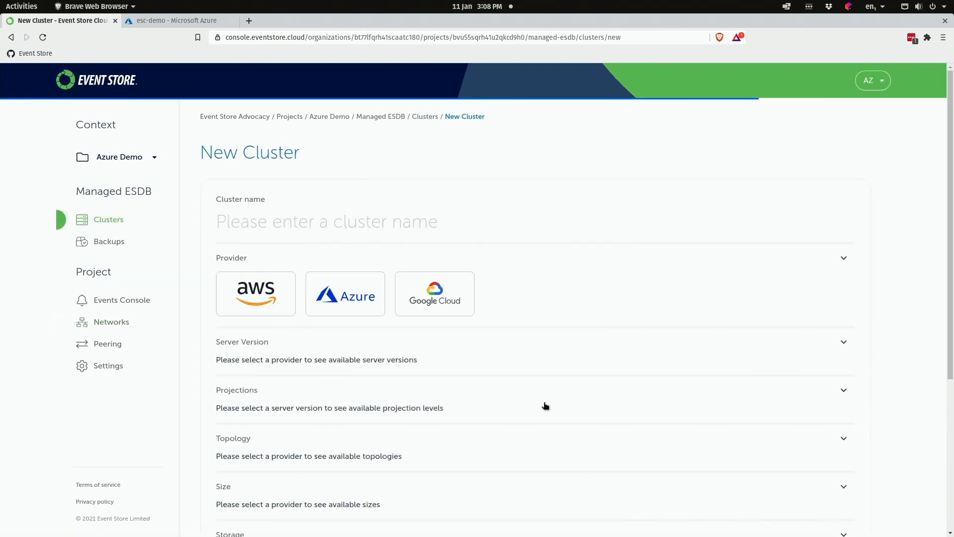
left_click(392, 228)
type("esc-azure-esdb")
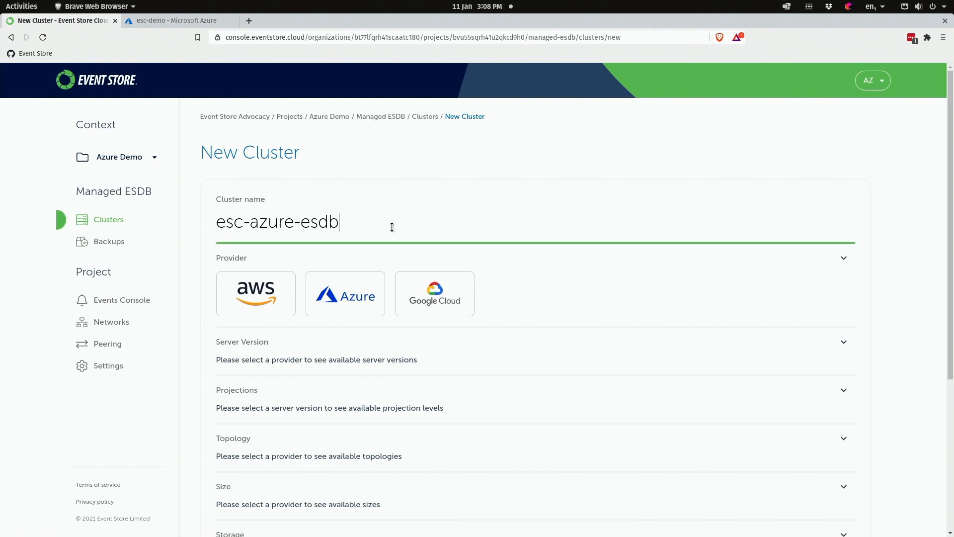
left_click(363, 293)
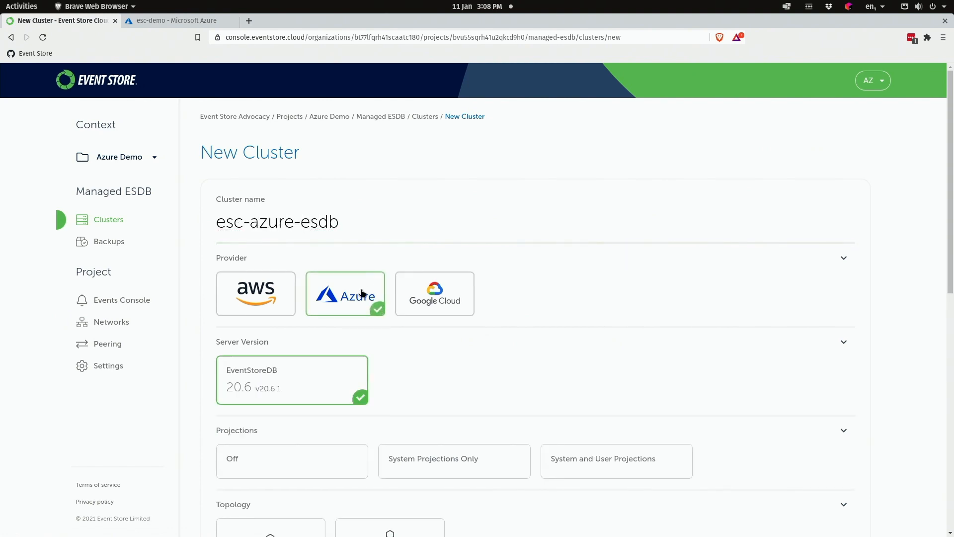
- Enable System and User Projections, choose Three Node Multi Zone topology and C4 size
scroll(347, 419, "down", 3)
left_click(579, 353)
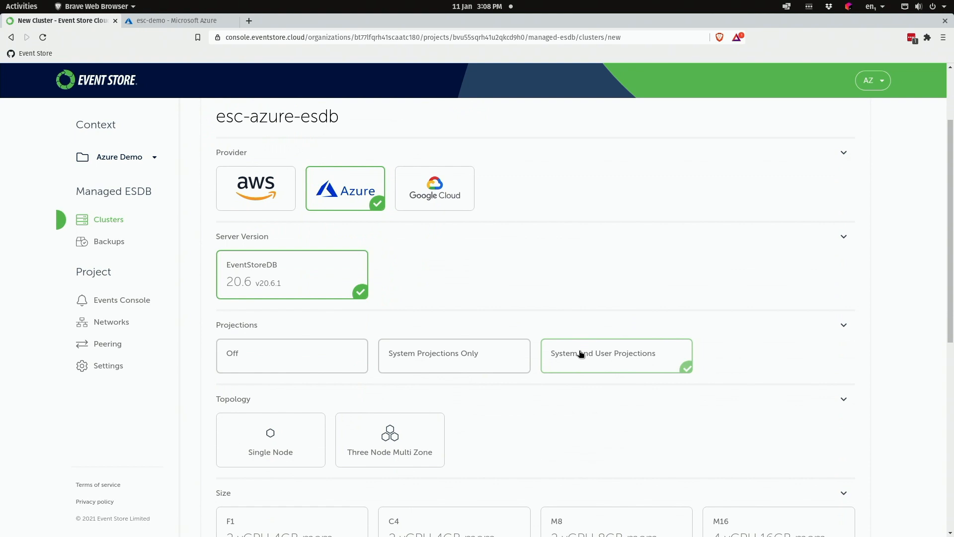
scroll(505, 434, "down", 3)
left_click(390, 329)
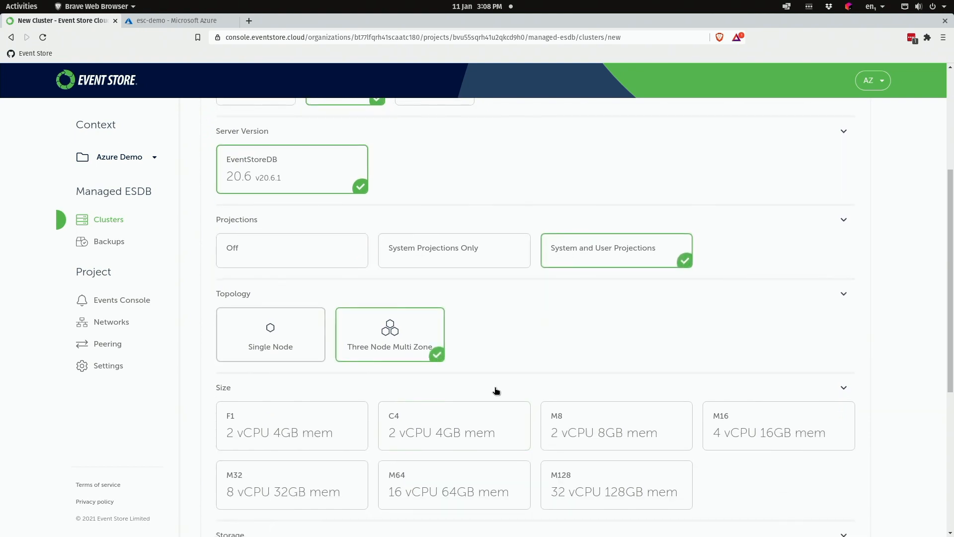
left_click(478, 420)
scroll(527, 341, "down", 3)
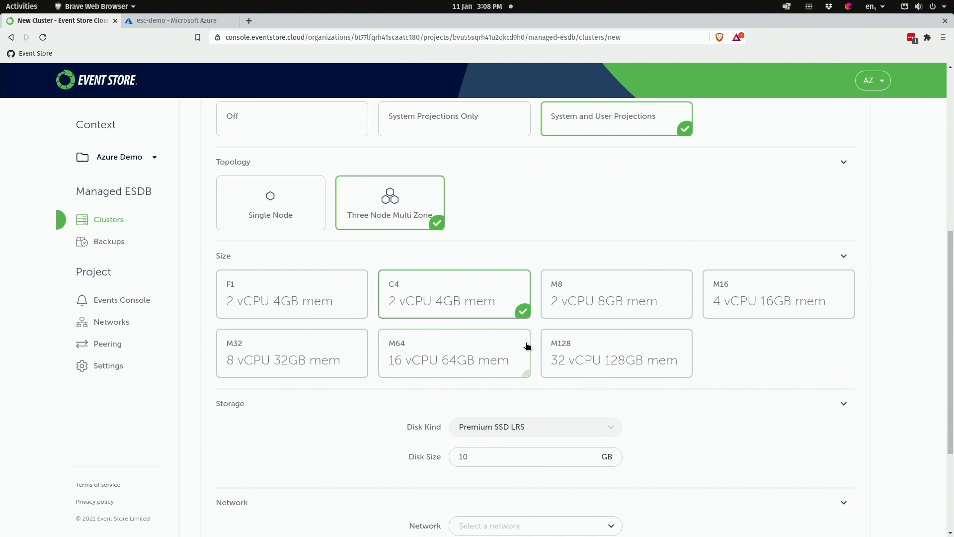
- Put the cluster on esc-azure-network, change the disk from 128 to 64 GB, and create it
scroll(527, 347, "down", 3)
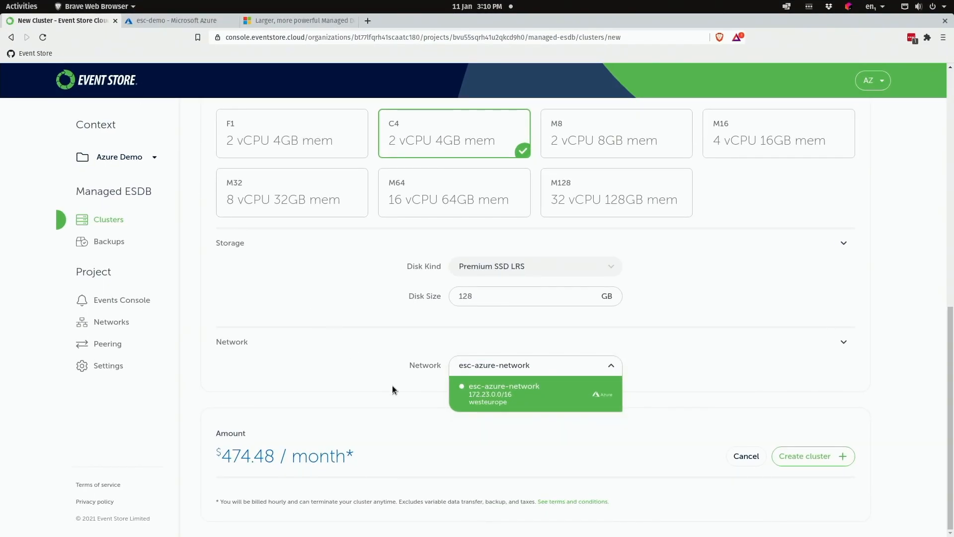
left_click(477, 401)
left_click(478, 297)
left_click_drag(478, 297, 454, 297)
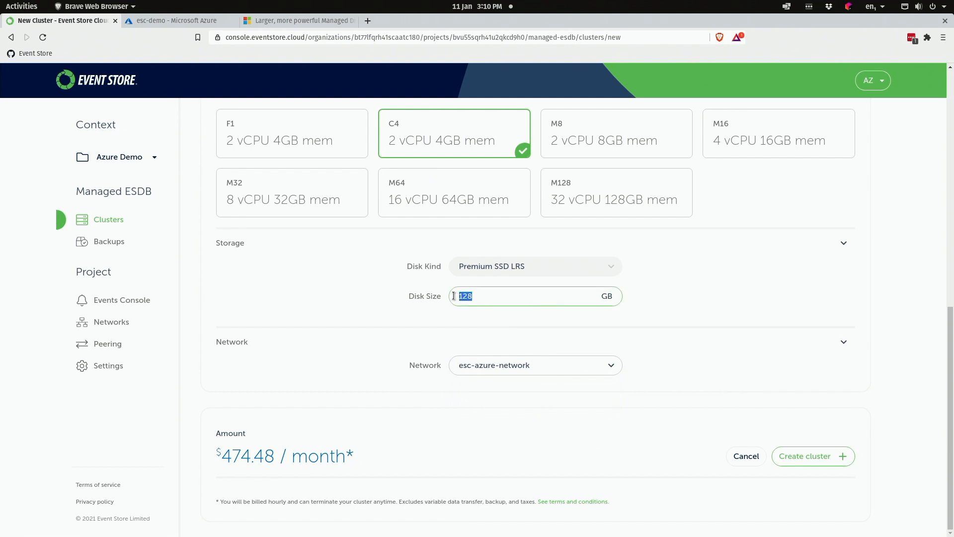
type("64")
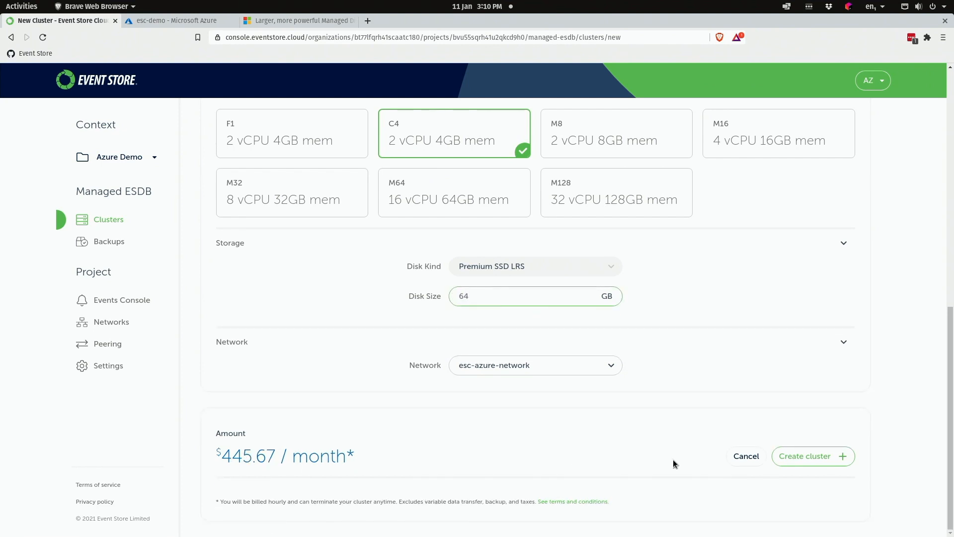
left_click(818, 466)
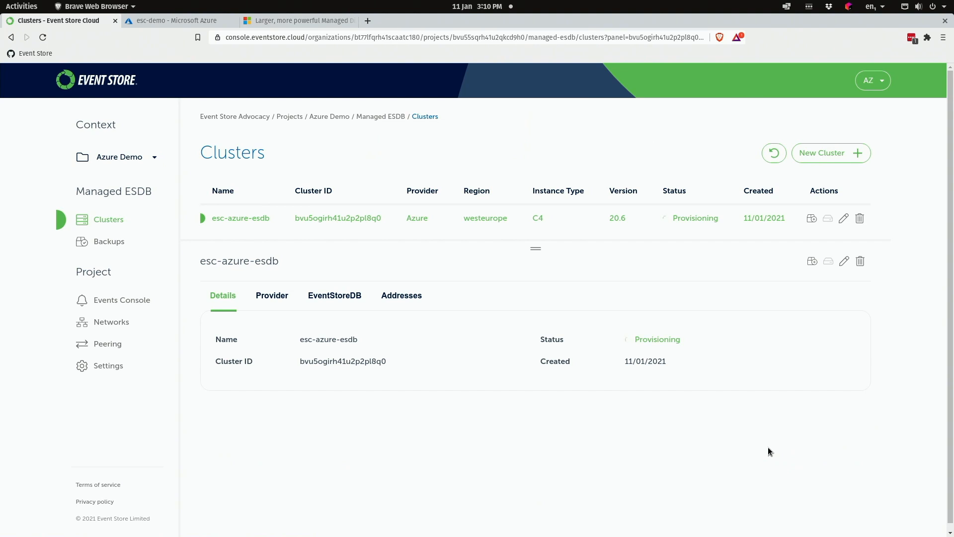
left_click(258, 299)
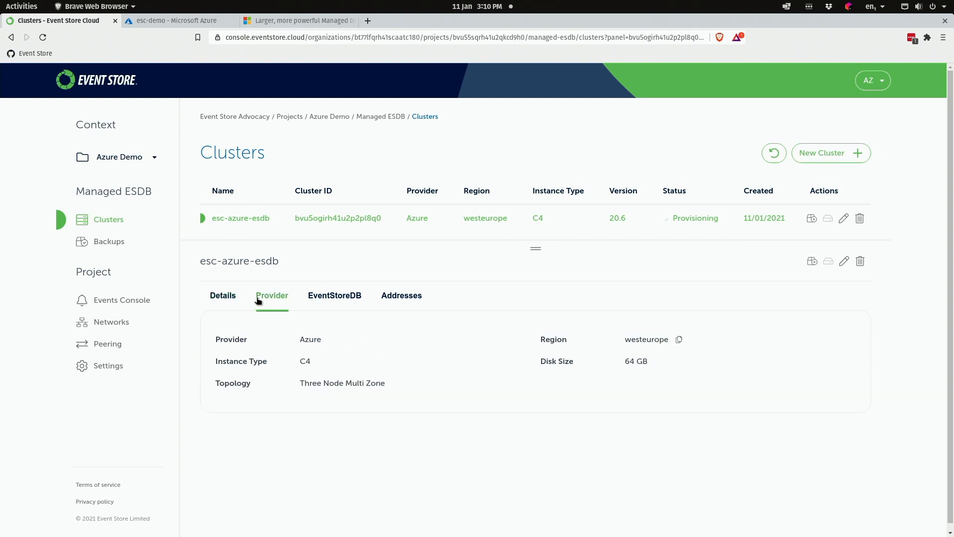
left_click(333, 302)
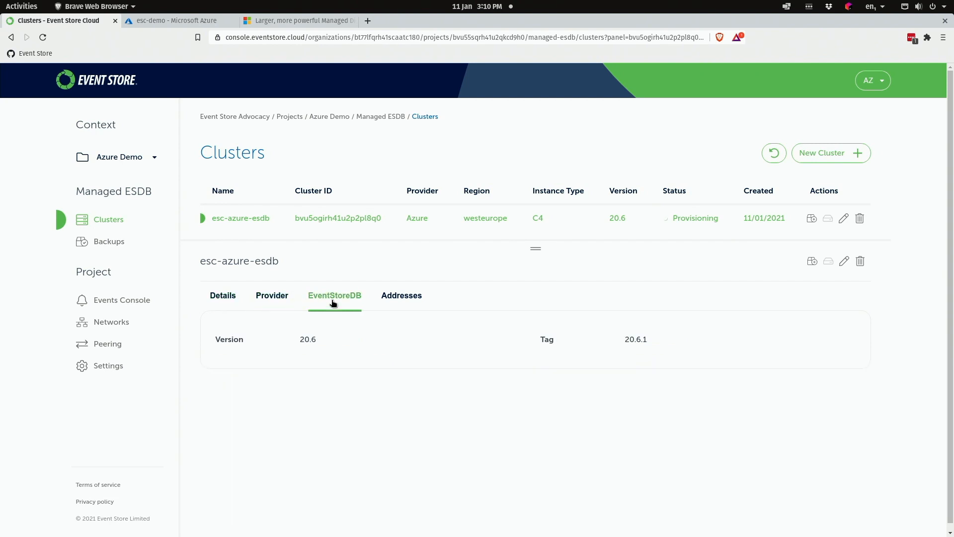
left_click(397, 304)
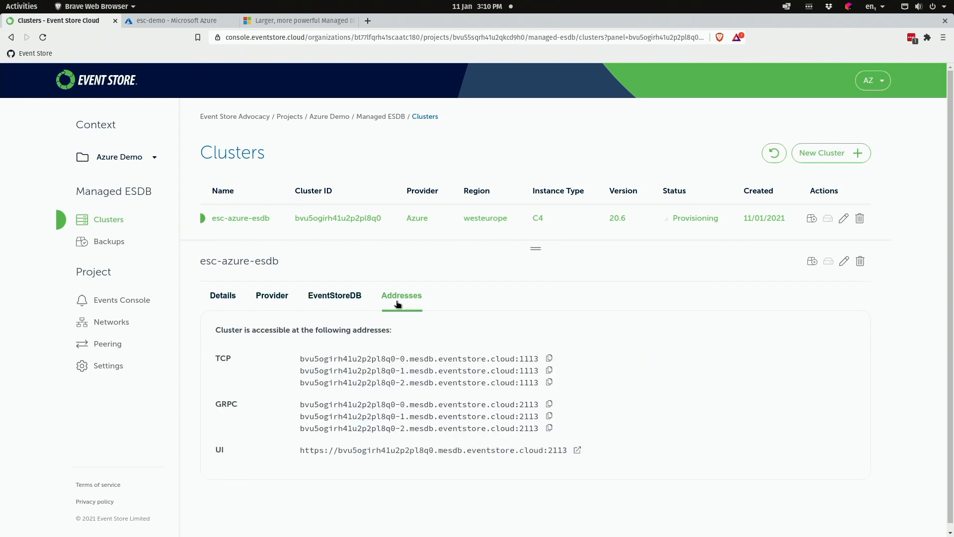
left_click(224, 297)
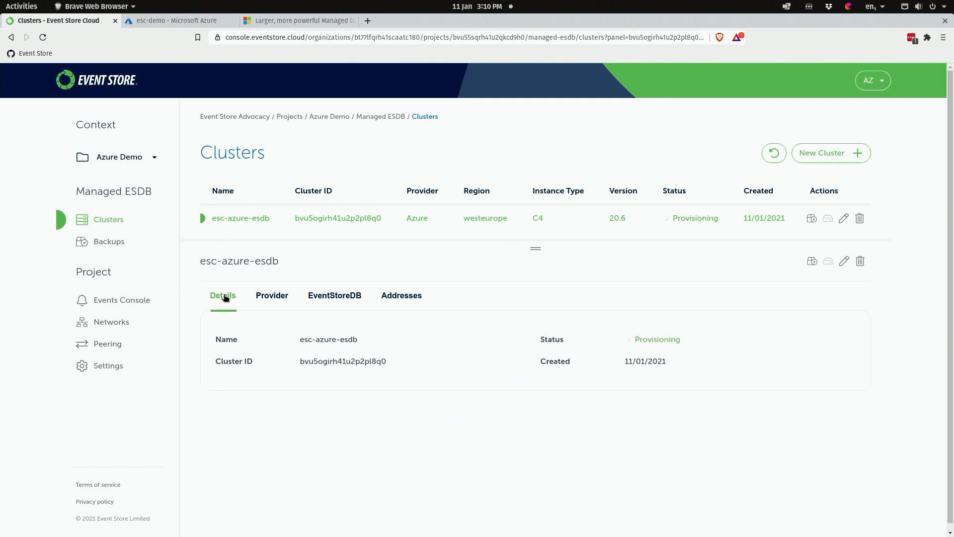
left_click_drag(535, 245, 541, 291)
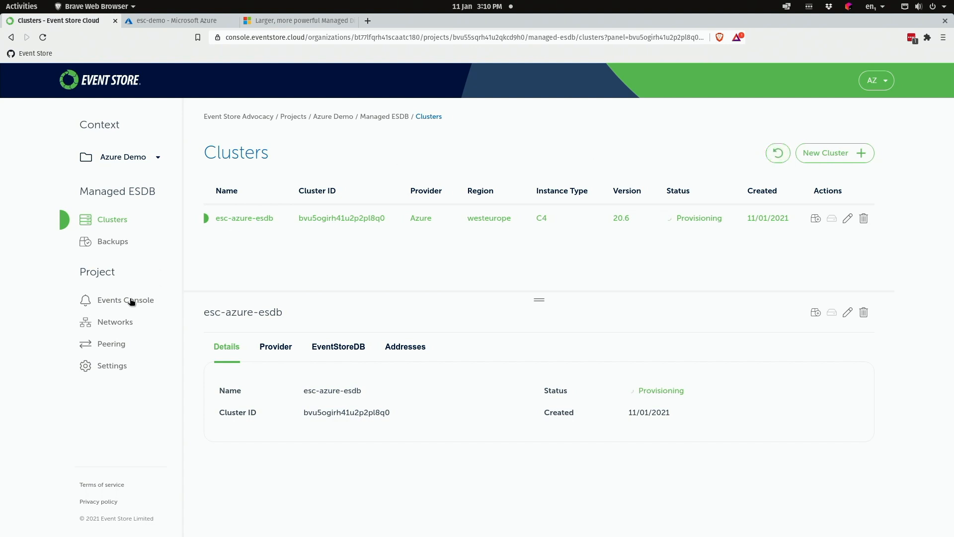
- Begin a new peering named esc-azure-peering with esc-azure-network as the local network
left_click(110, 346)
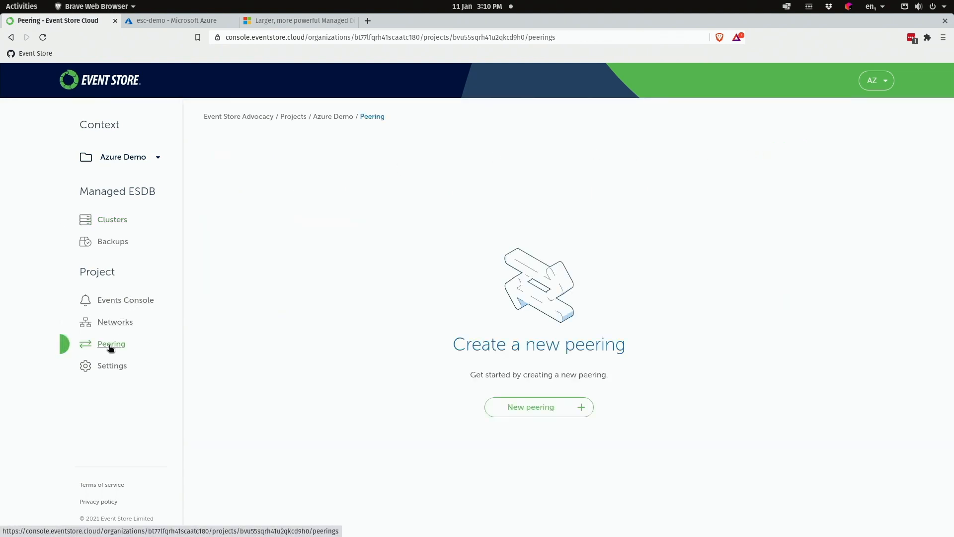
left_click(528, 406)
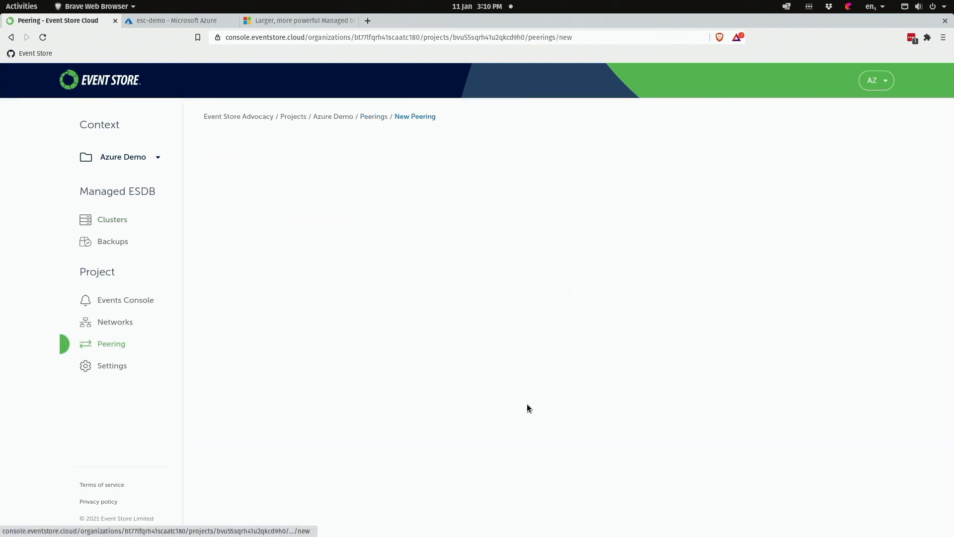
left_click(315, 228)
type("esc")
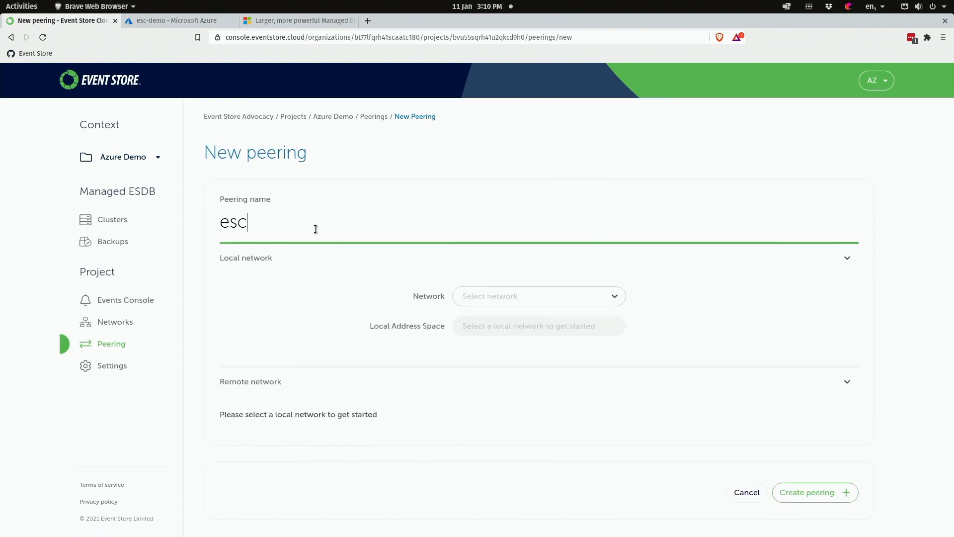
type("-azure-peering")
left_click(505, 298)
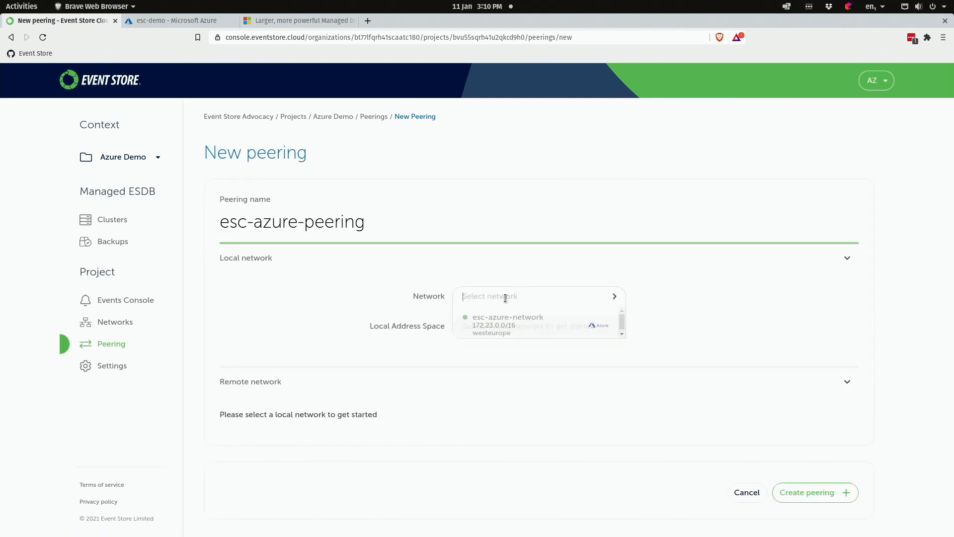
left_click(506, 327)
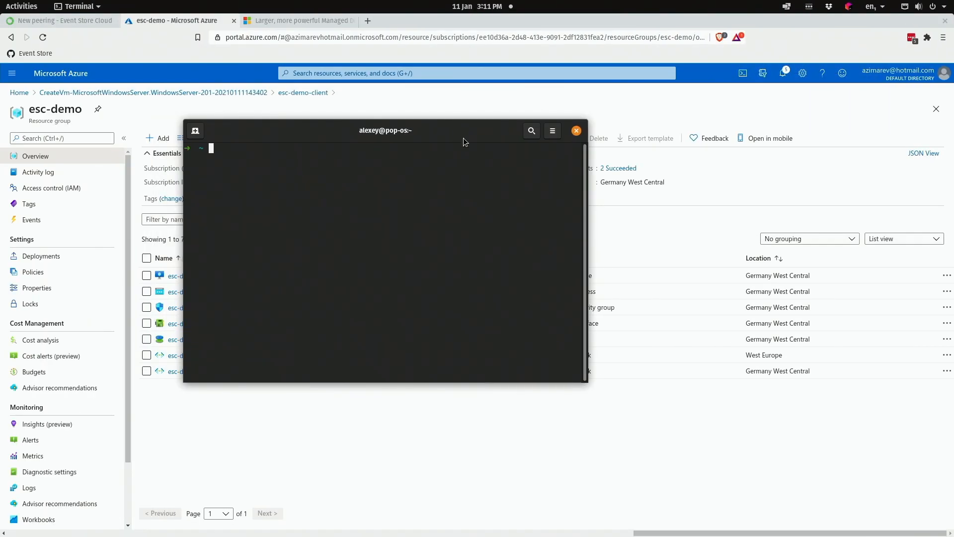
- Sign in to the Azure CLI with az login and select the homeTenantId in the output
type("az")
type(" login")
key("Return")
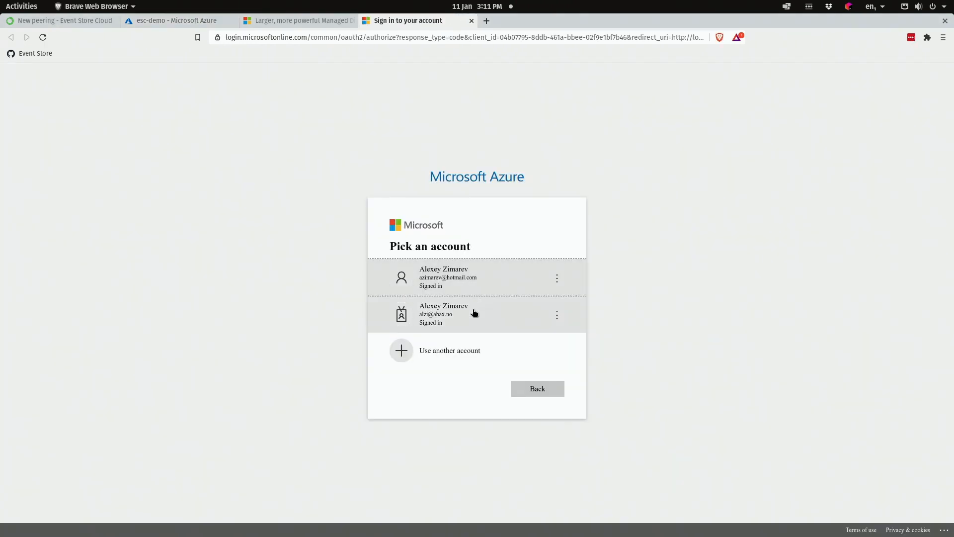
left_click(478, 288)
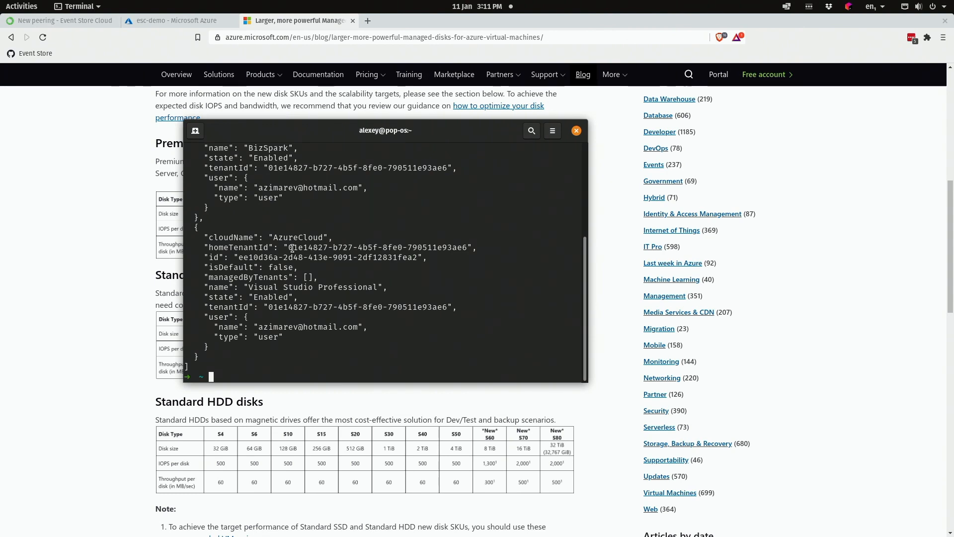
left_click_drag(290, 249, 465, 247)
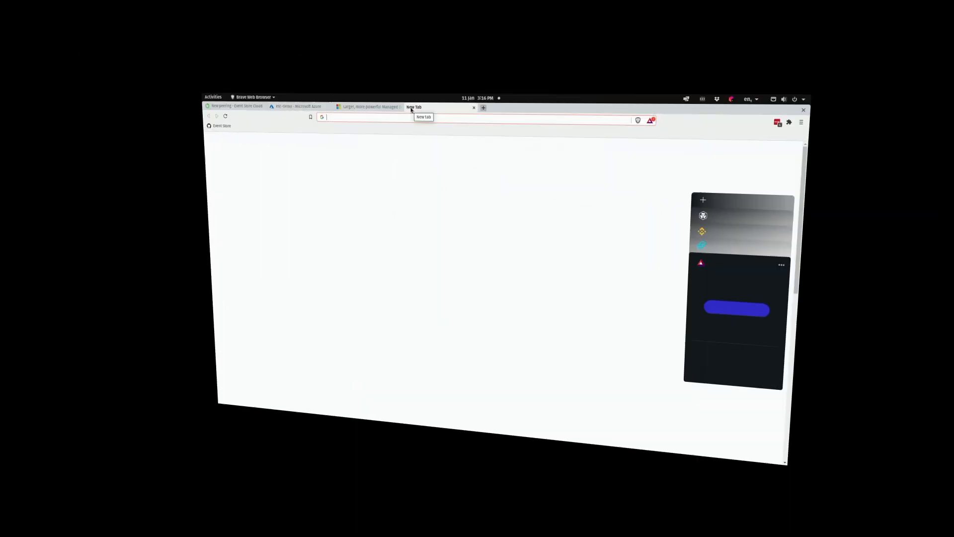
- Sign in to aad.portal.azure.com and view the Default Directory overview with its Tenant ID
type("aad")
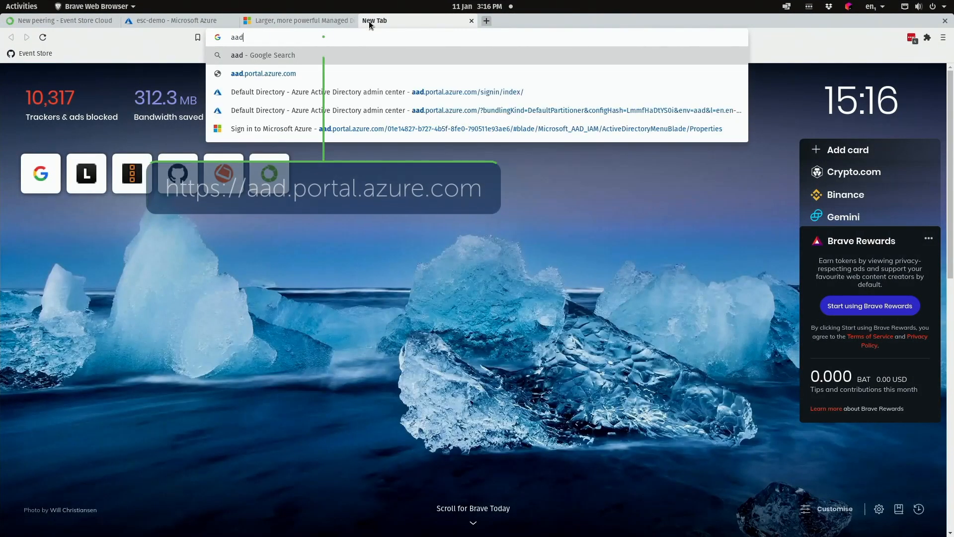
key("Down")
key("Return")
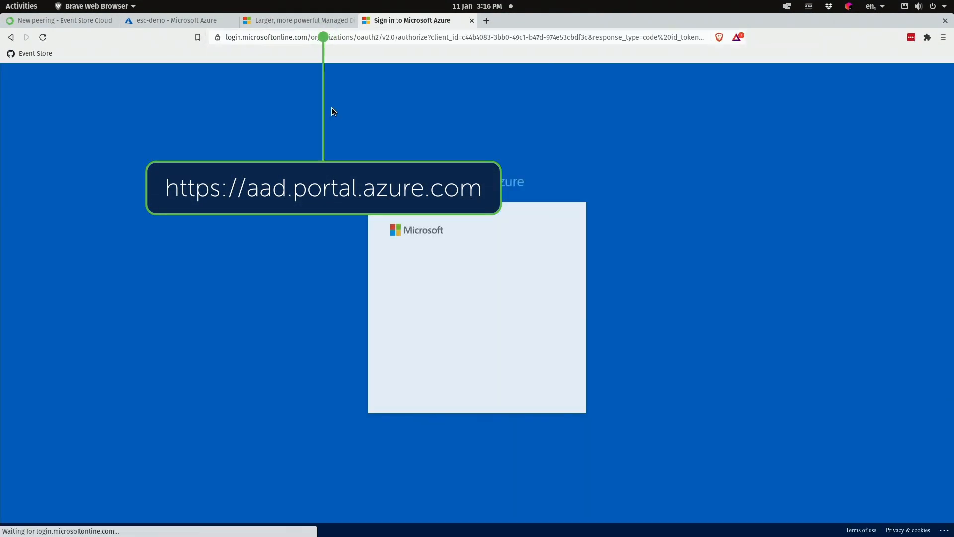
left_click(435, 293)
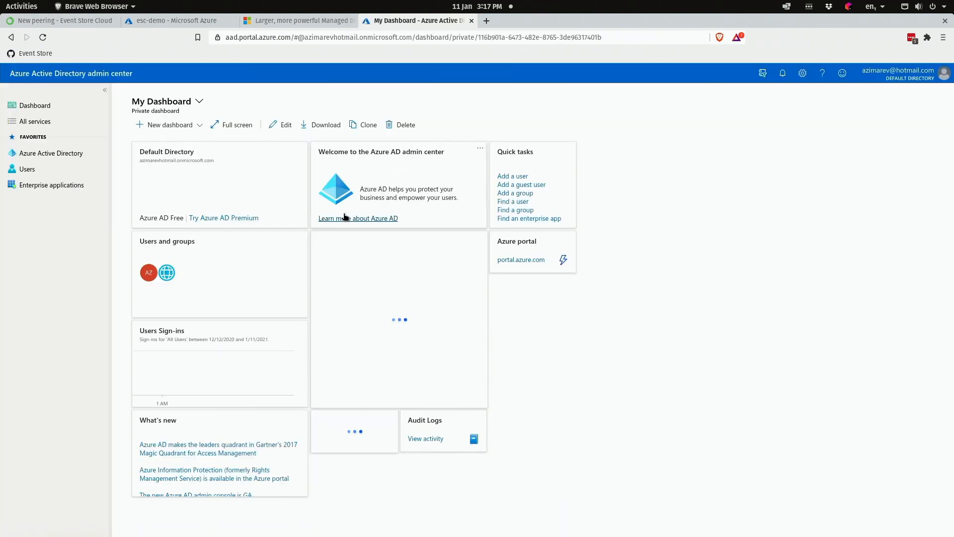
left_click(66, 153)
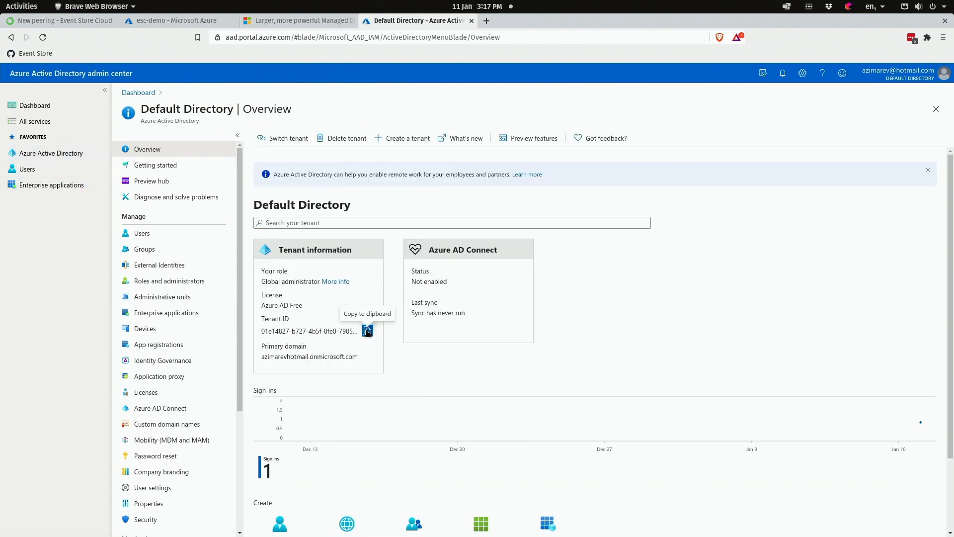
key("super+t")
- Run az account show and select the tenant ID from its output
type("az a")
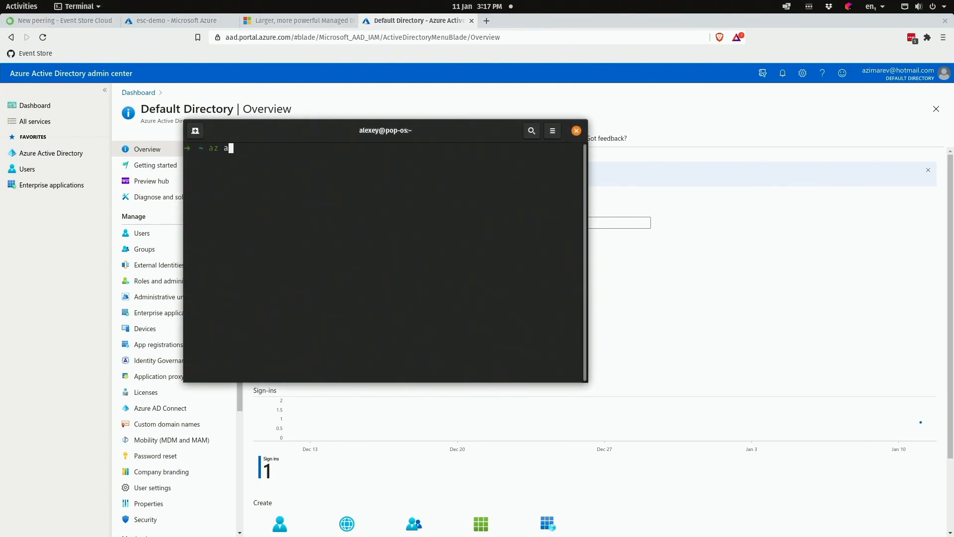
type("ccount show")
key("Return")
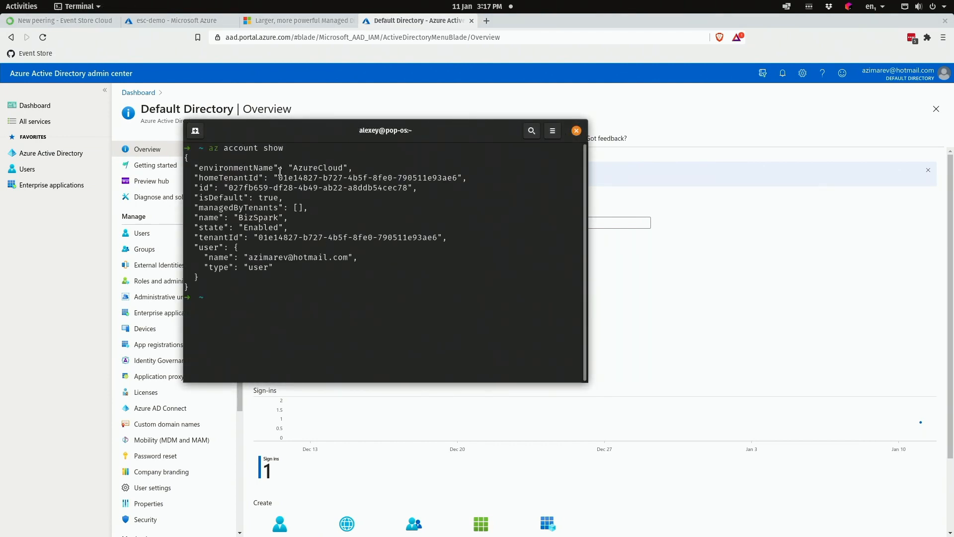
left_click_drag(279, 177, 454, 181)
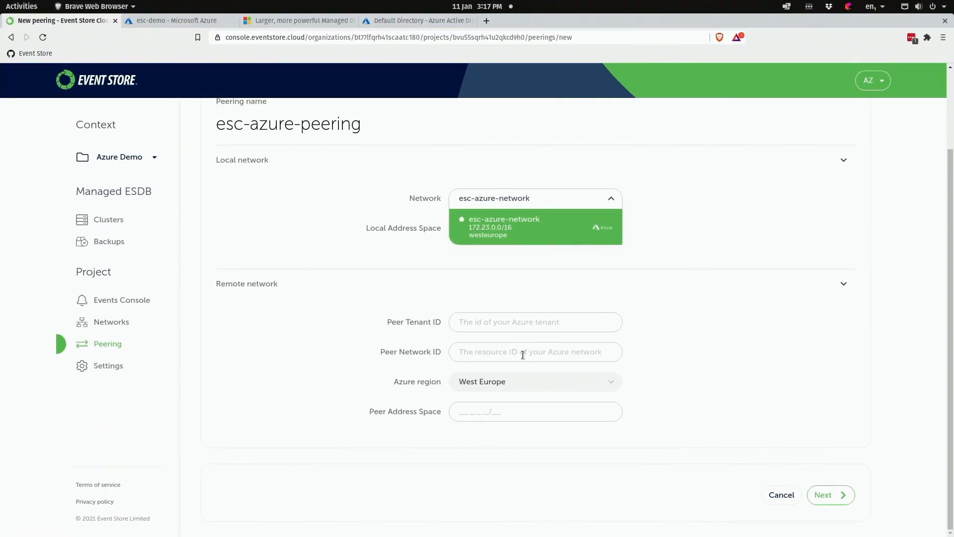
- Paste the Azure tenant ID into Peer Tenant ID, then return to the esc-demo resource group
left_click(511, 326)
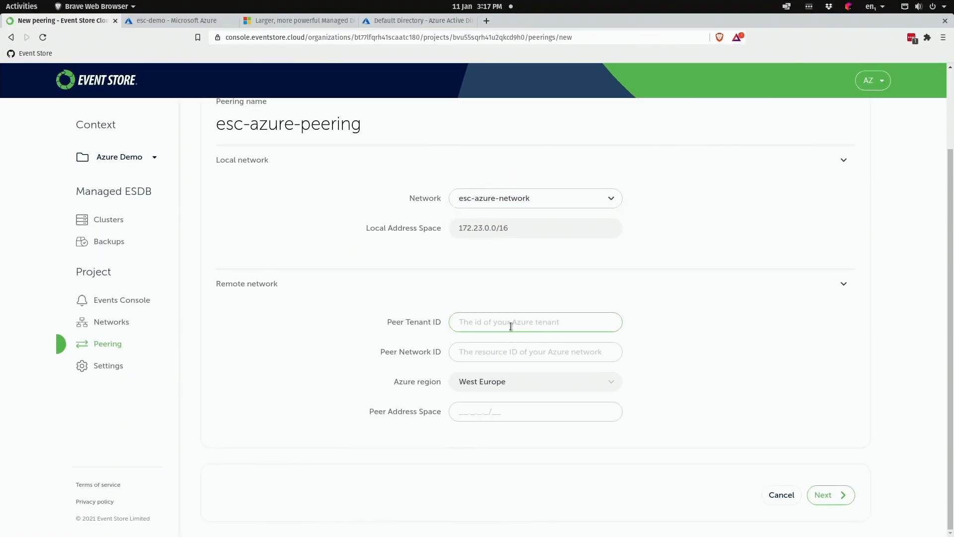
type("01e14827-b727-4b5f-8fe0-790511e93ae6")
left_click(505, 352)
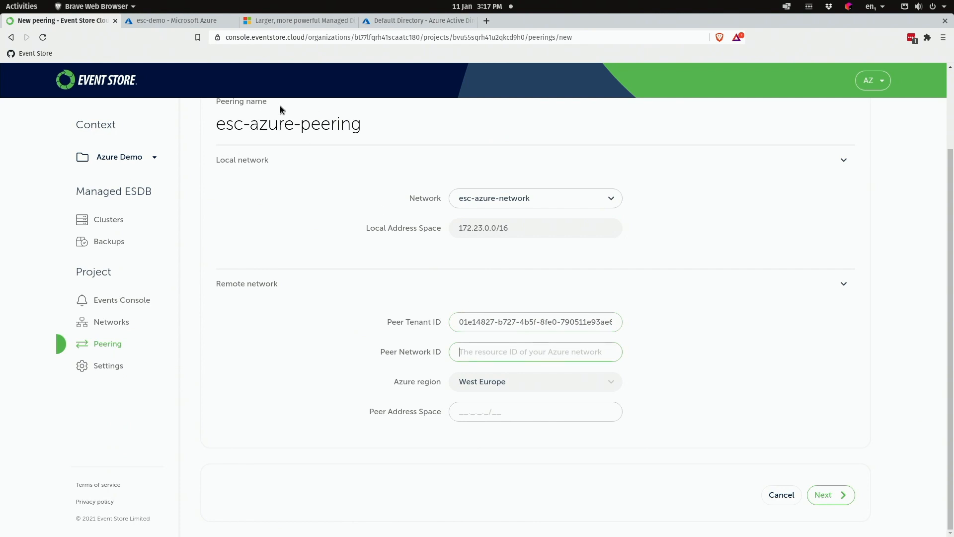
left_click(193, 26)
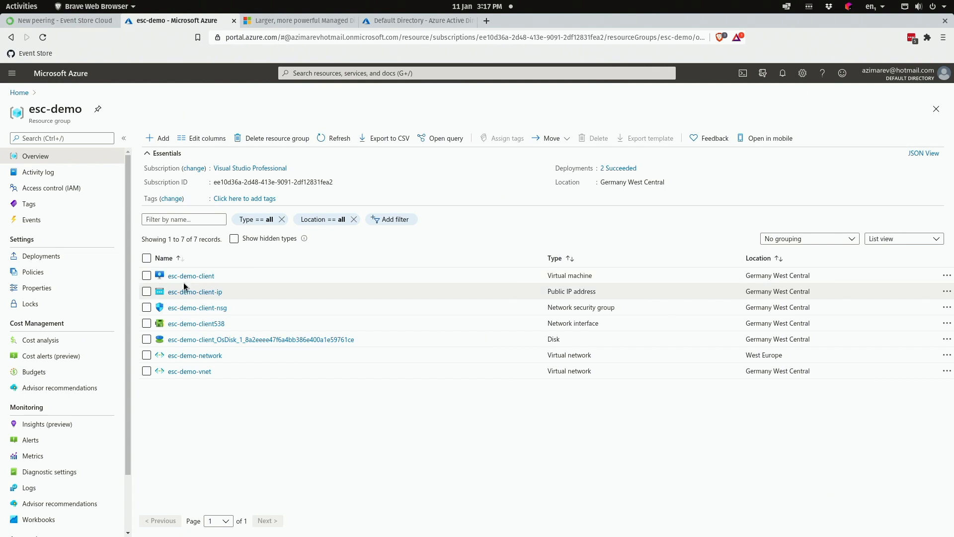
- Copy esc-demo-network's Resource ID from its Properties into the Peer Network ID field
left_click(195, 356)
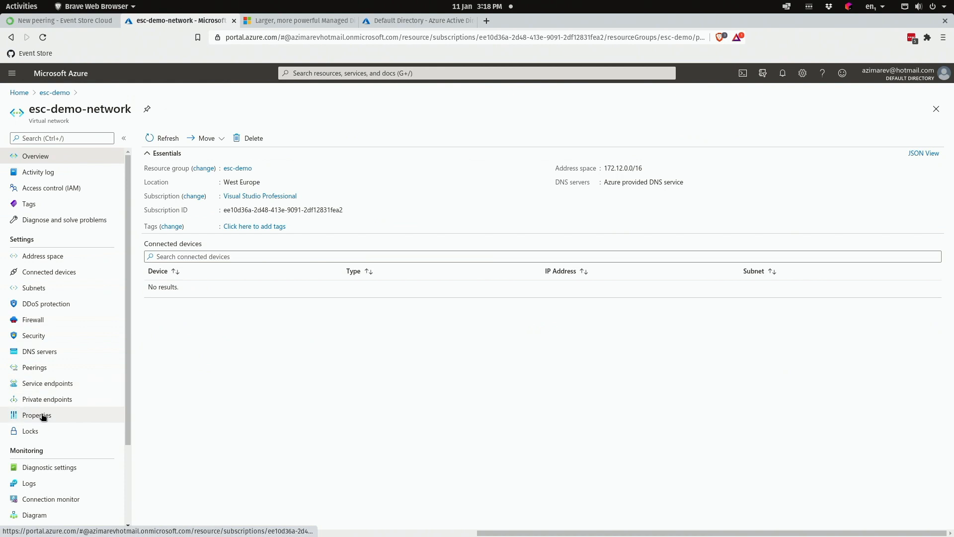
left_click(43, 417)
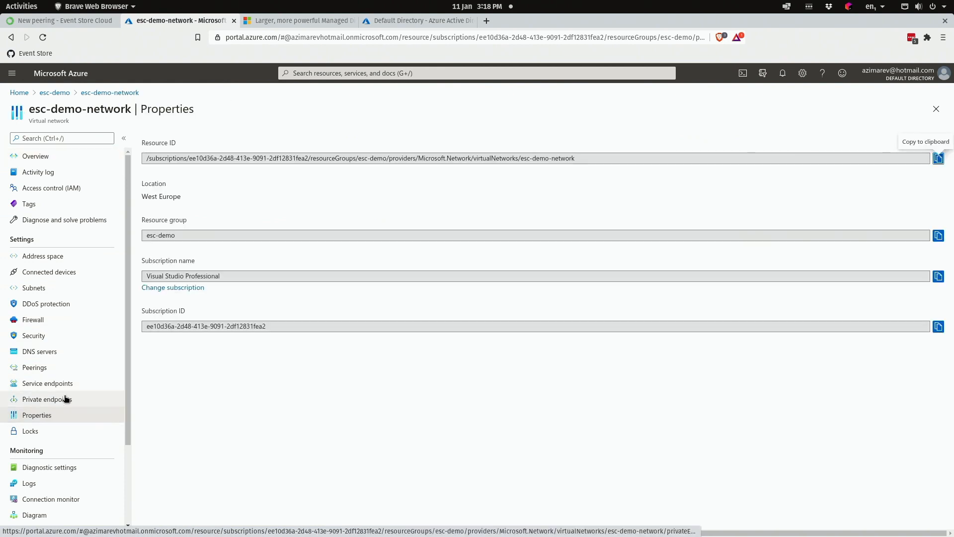
left_click(939, 158)
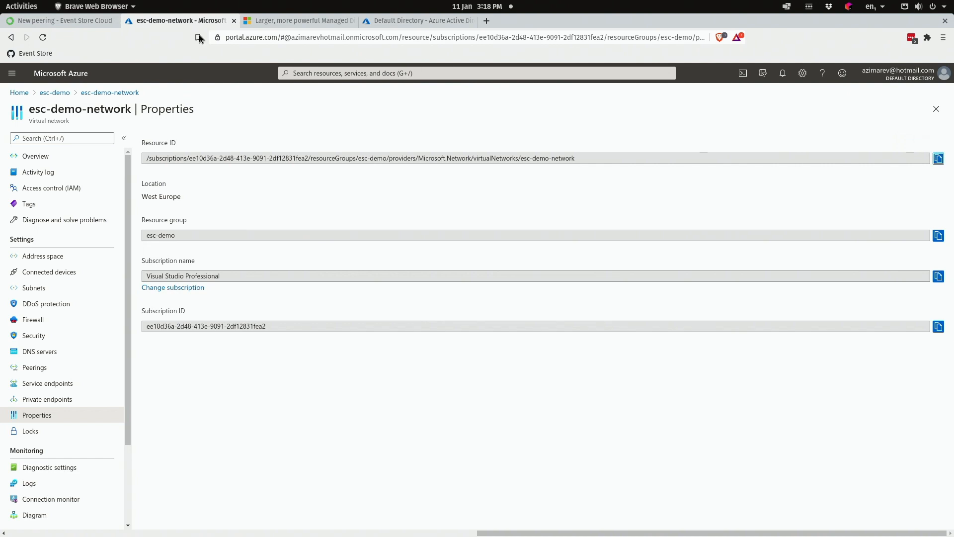
left_click(88, 22)
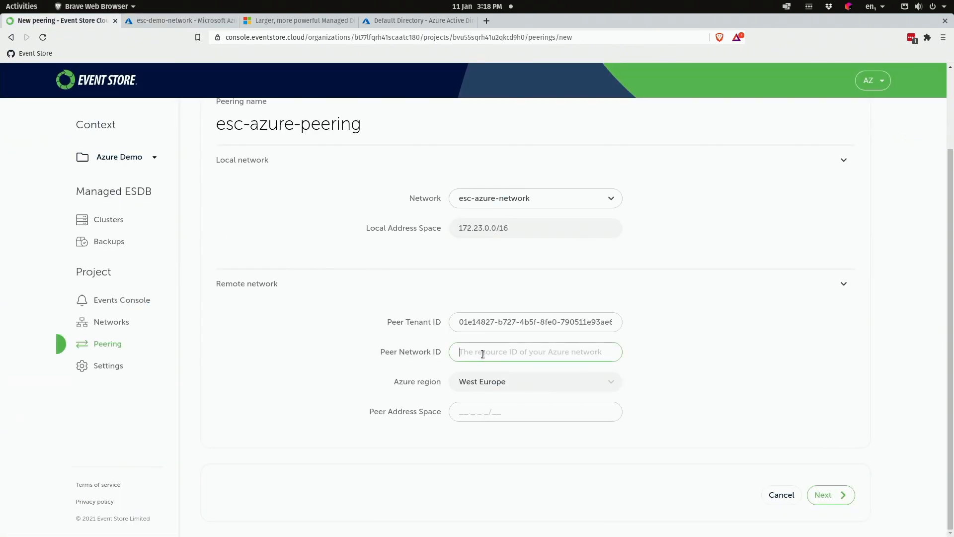
key("ctrl+v")
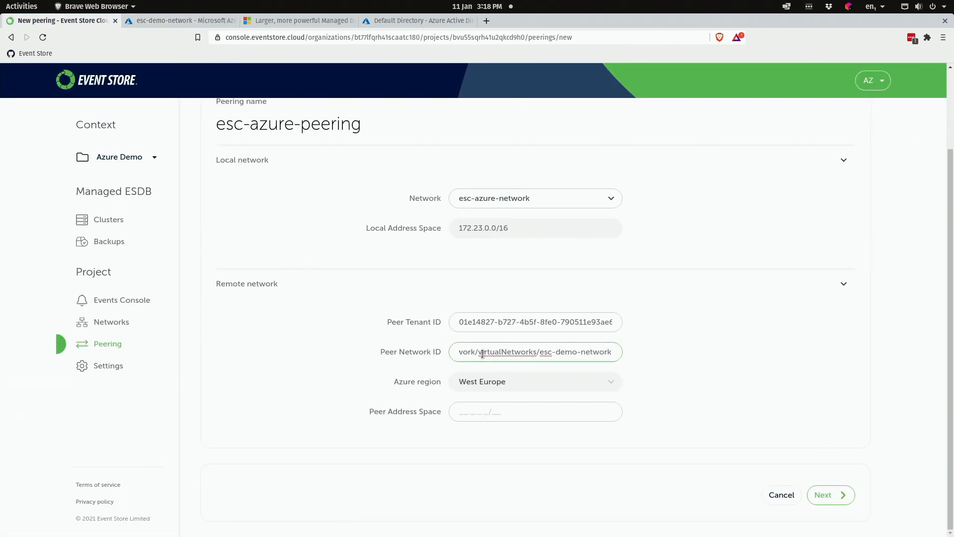
- Copy the address space 172.12.0.0/16 into Peer Address Space and proceed to the next step
left_click(177, 21)
left_click(59, 161)
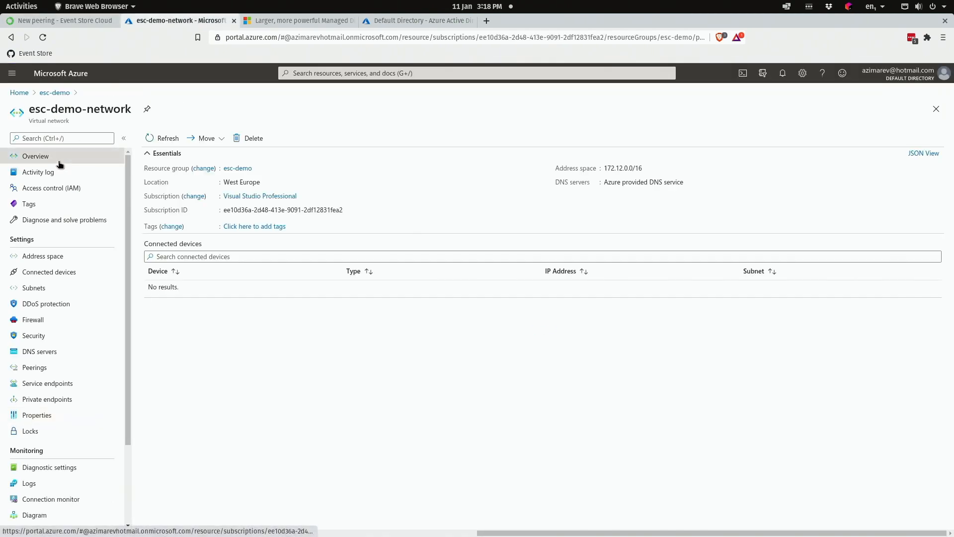
left_click(649, 169)
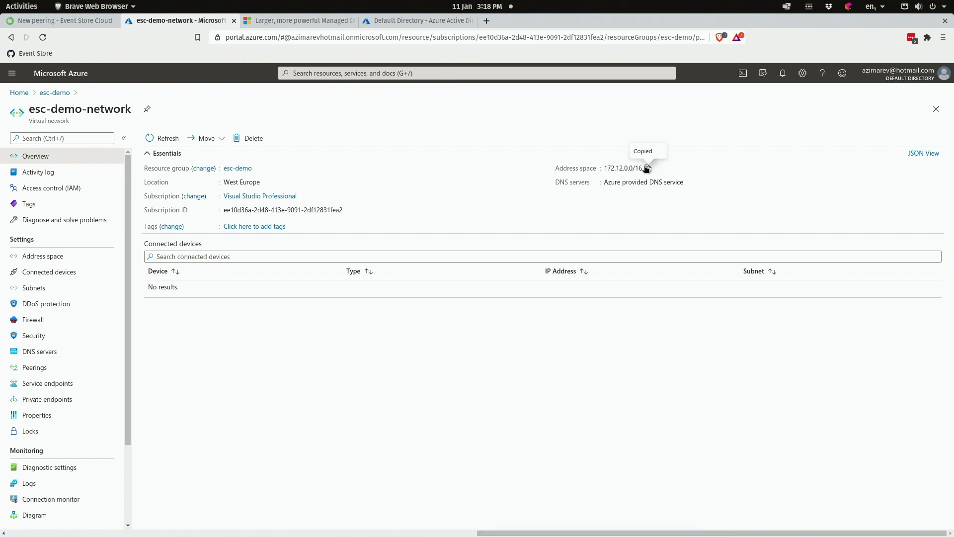
left_click(37, 23)
left_click(464, 411)
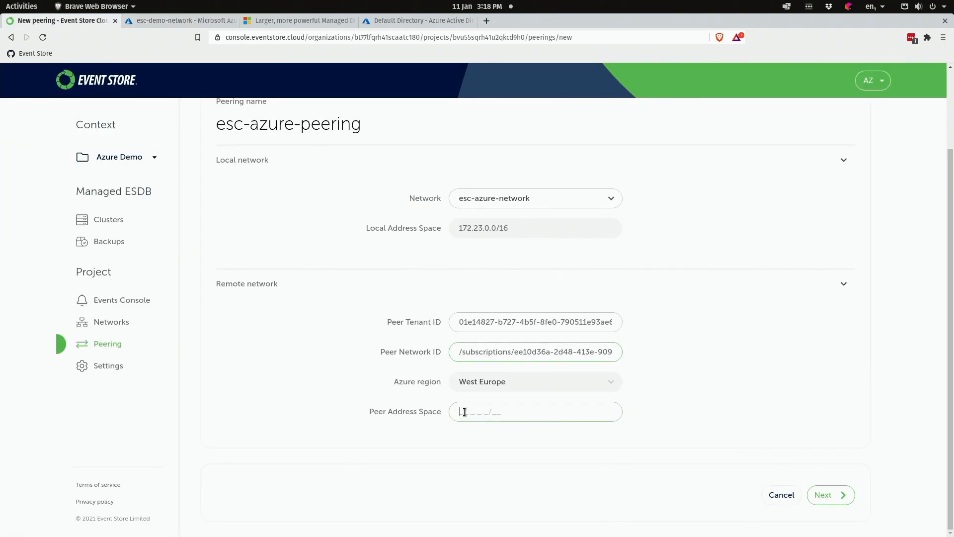
key("ctrl+v")
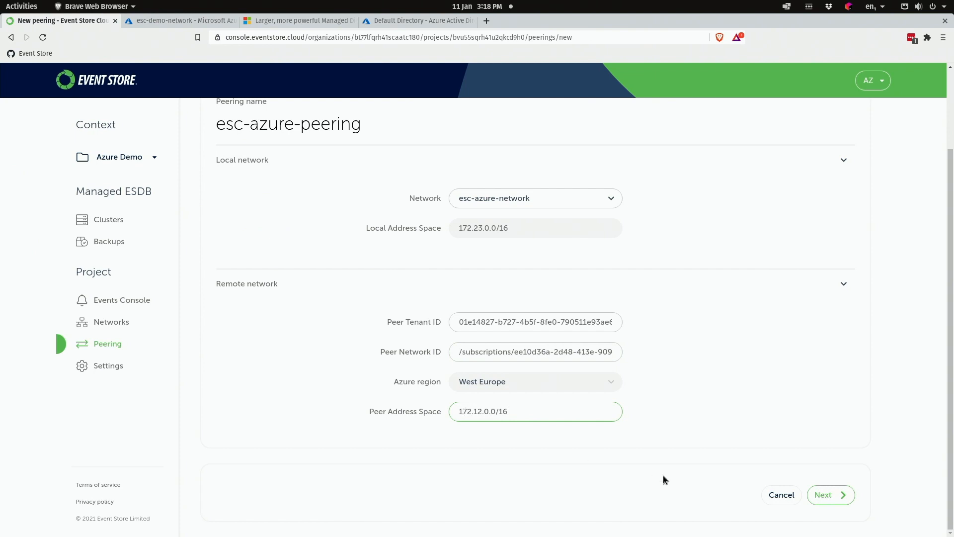
left_click(838, 496)
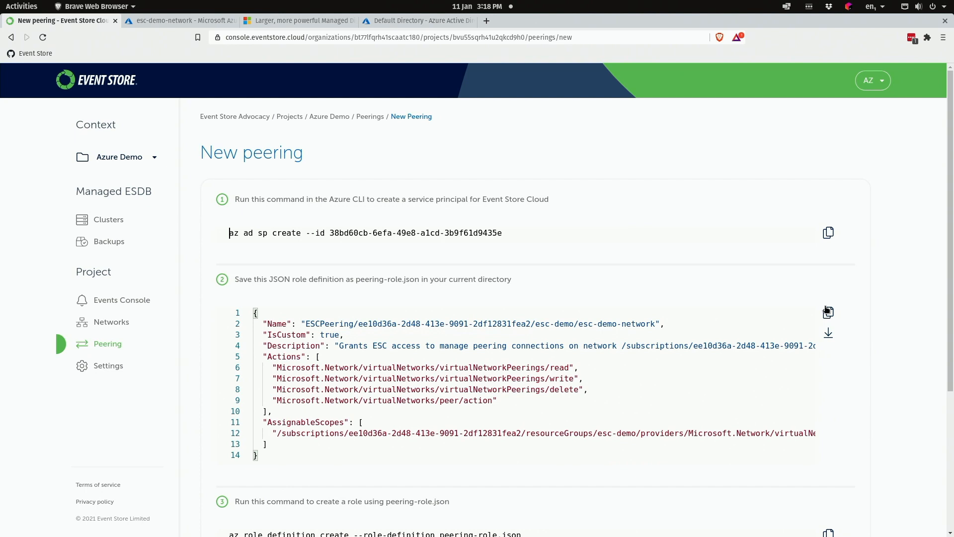
- Run the az ad sp create command in the terminal to create the Event Store Cloud service principal
left_click(827, 232)
key("alt+Tab")
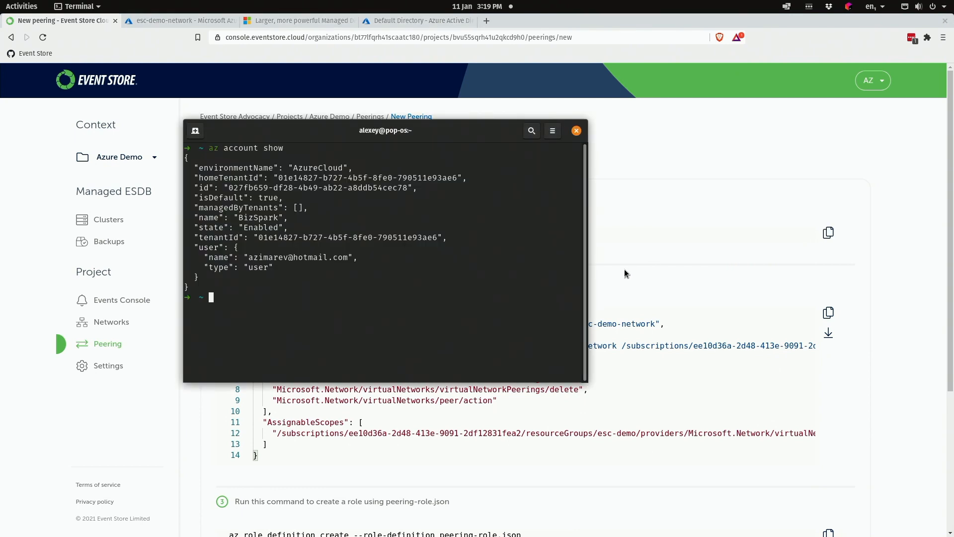
key("ctrl+shift+v")
key("Return")
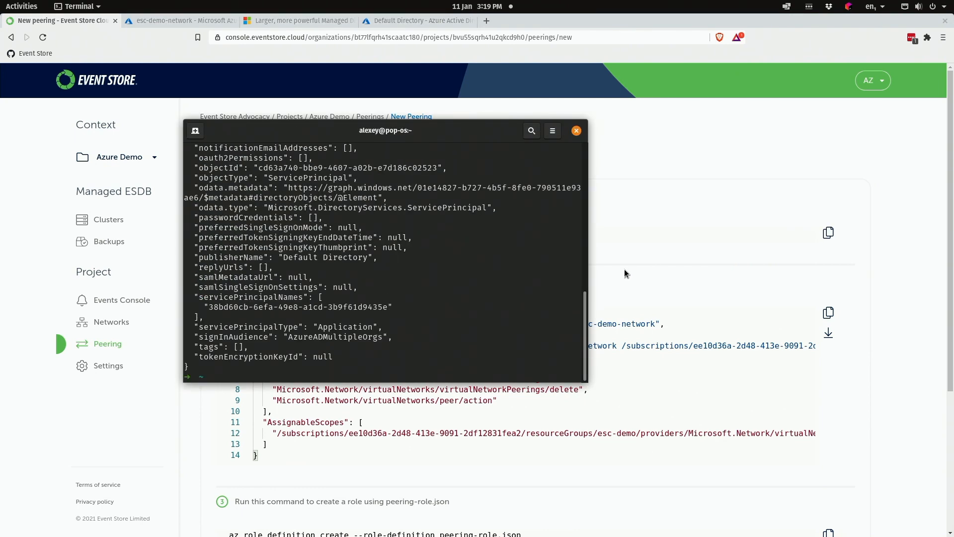
key("alt+Tab")
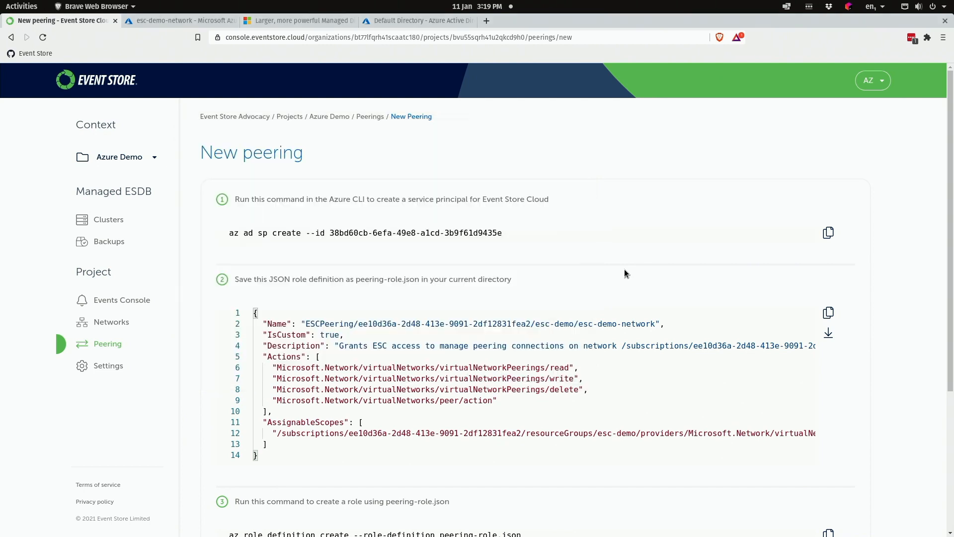
- Download the JSON role definition and save it as peering-role.json
left_click(828, 315)
left_click(828, 333)
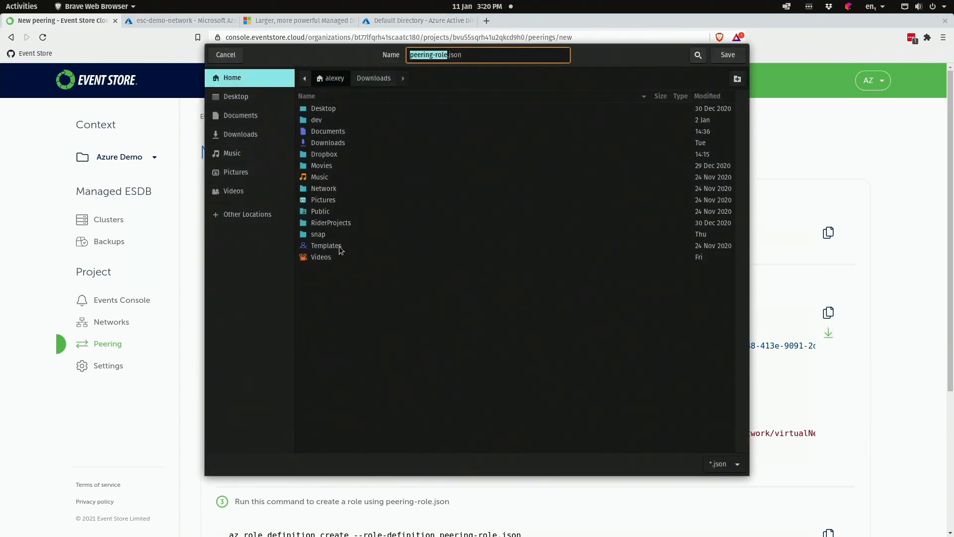
left_click(727, 55)
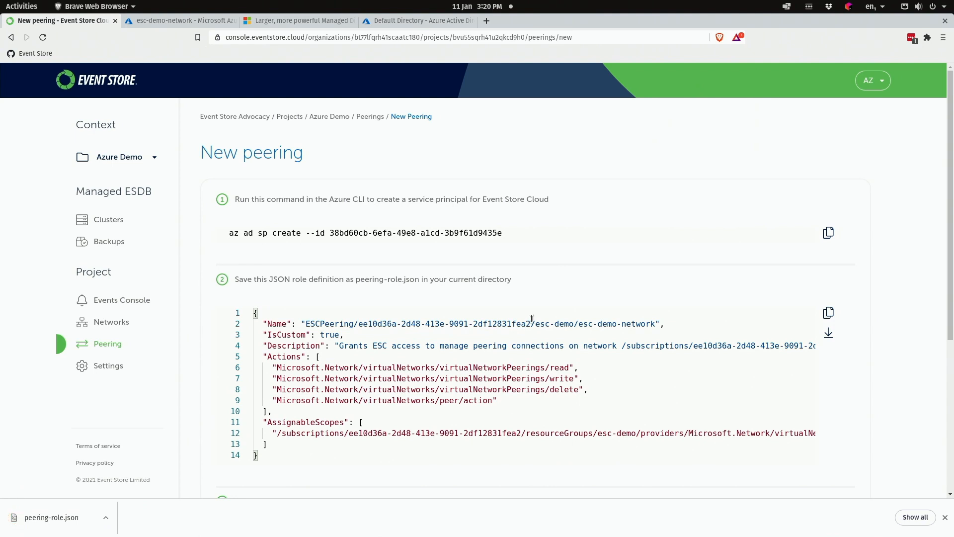
scroll(458, 453, "down", 4)
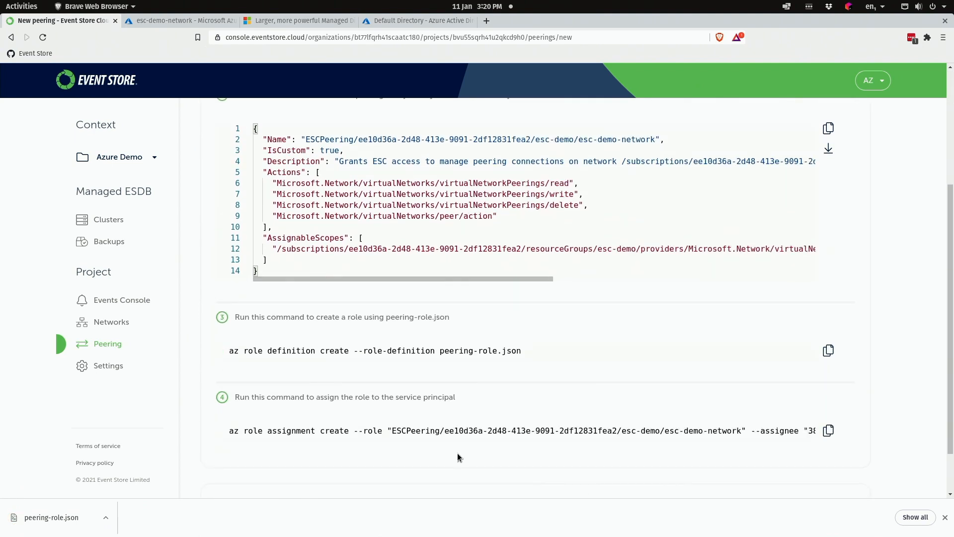
- Create the custom ESCPeering role from peering-role.json with az role definition create
left_click(829, 350)
key("alt+Tab")
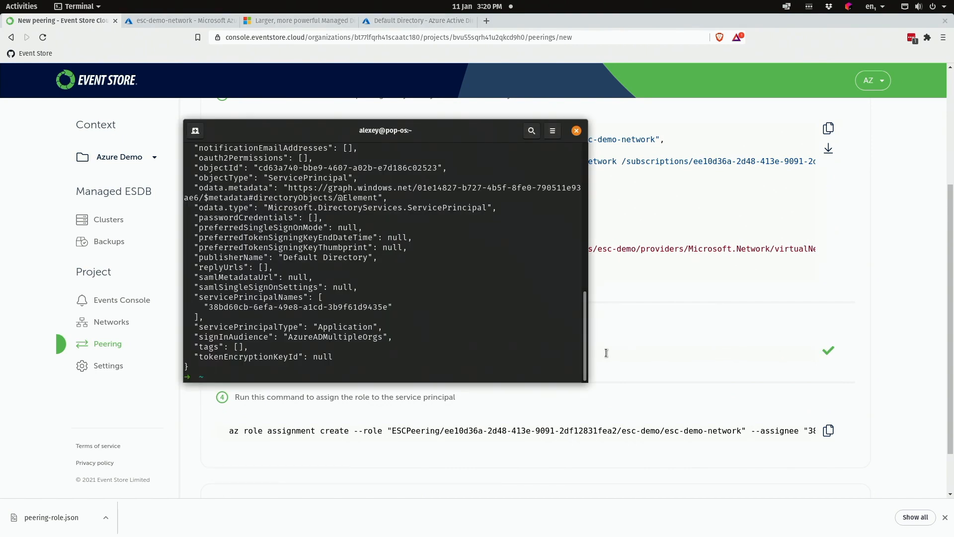
key("ctrl+shift+v")
key("Return")
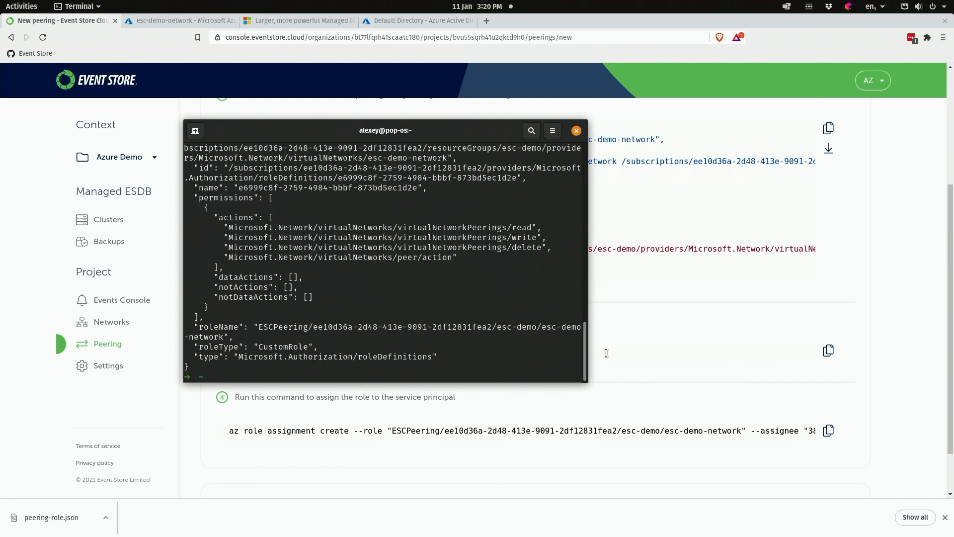
left_click(605, 353)
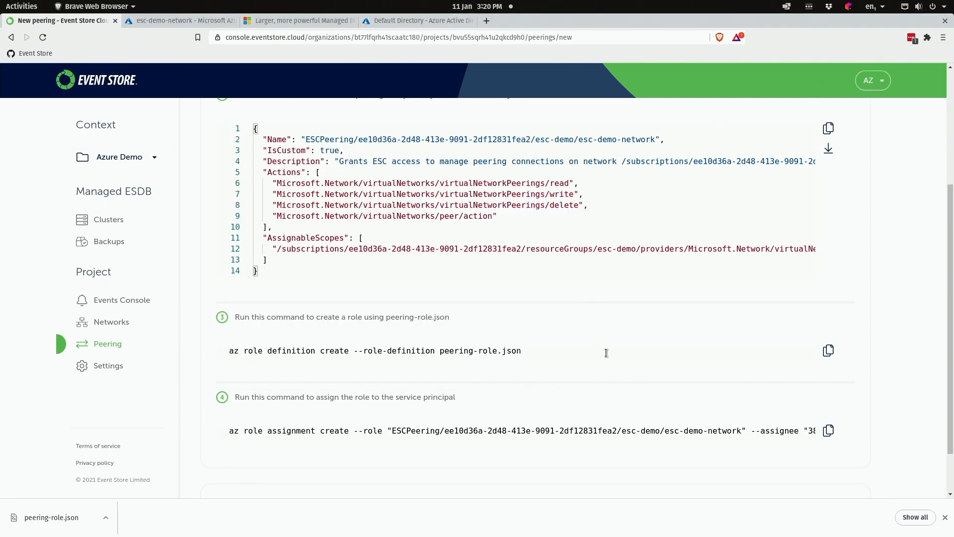
- Assign the ESCPeering role to the Event Store Cloud service principal on esc-demo-network
left_click(828, 431)
key("alt+Tab")
key("ctrl+shift+v")
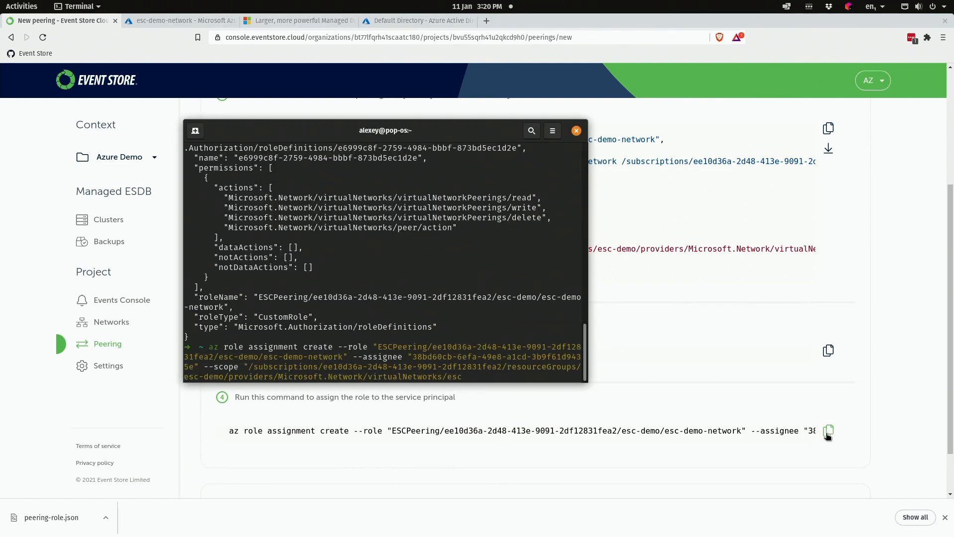
key("Return")
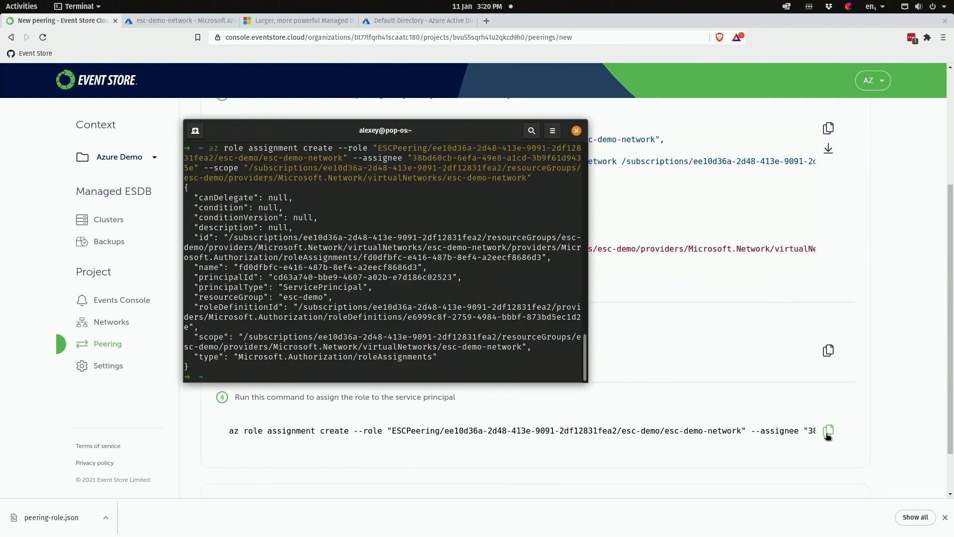
key("alt+Tab")
scroll(828, 436, "down", 2)
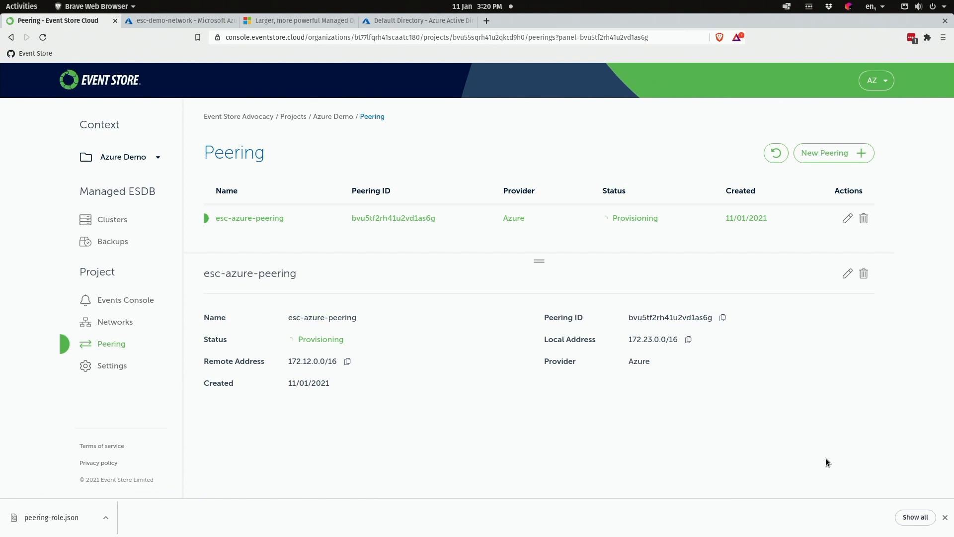
- Dismiss the downloads bar and open the Clusters list showing esc-azure-esdb as Available
left_click(945, 517)
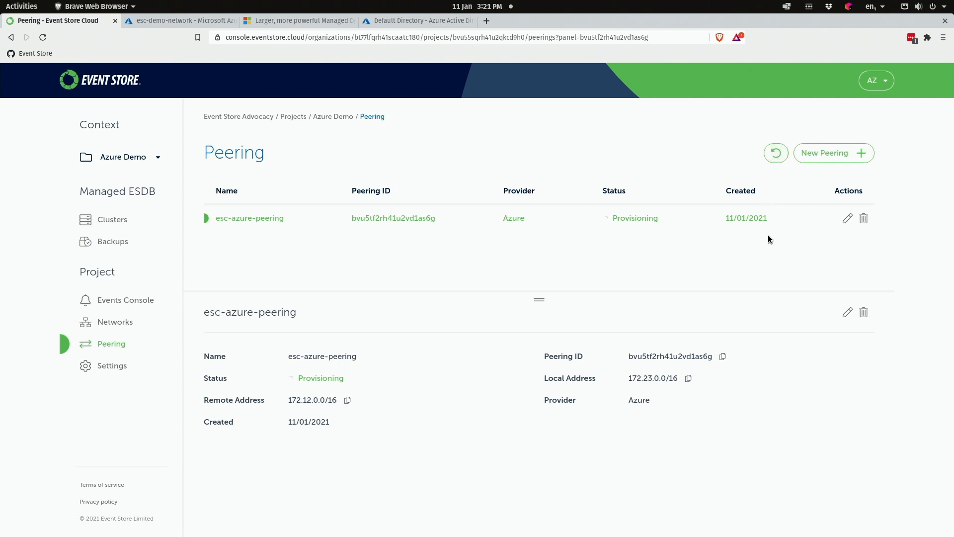
left_click(119, 219)
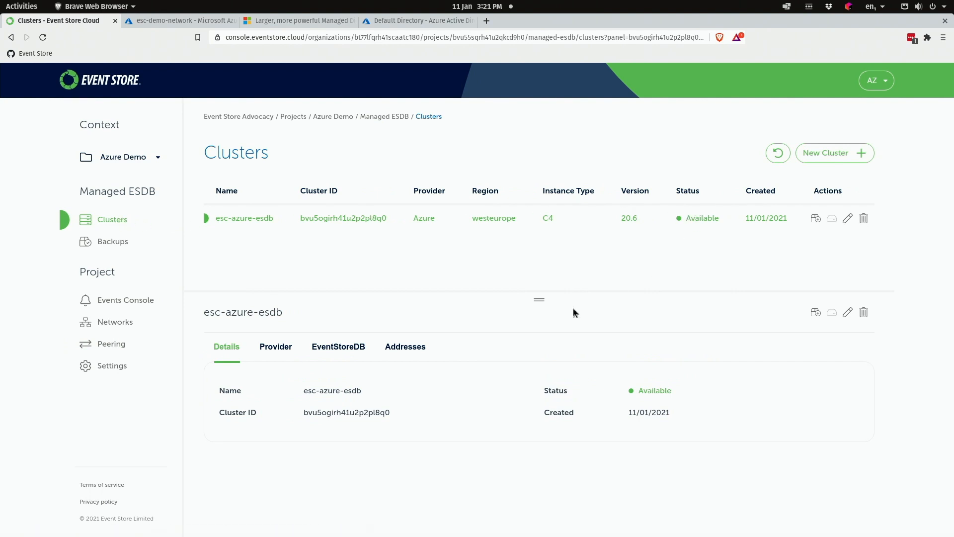
- Review esc-azure-esdb's addresses and details, then select Cluster ID bvu5ogirh41u2p2pl8q0
left_click(412, 351)
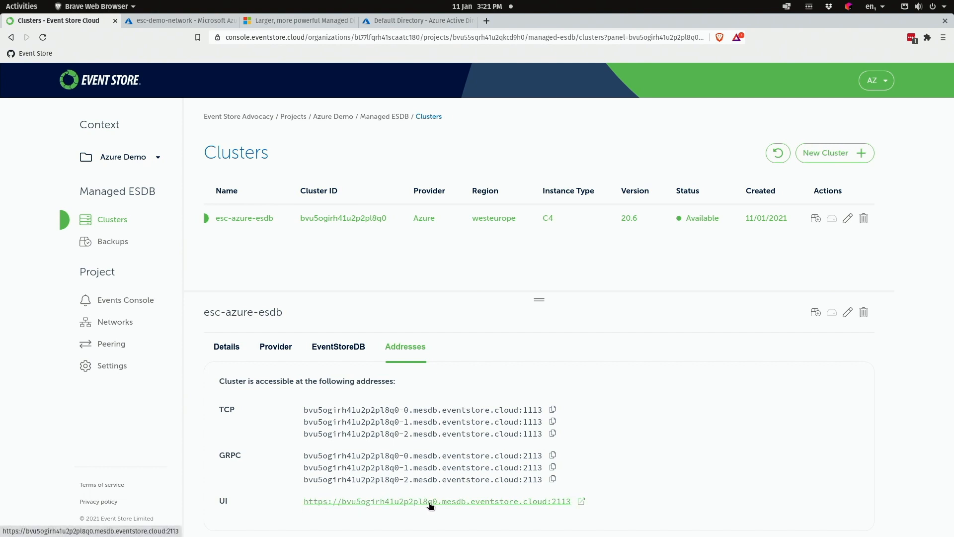
left_click(225, 347)
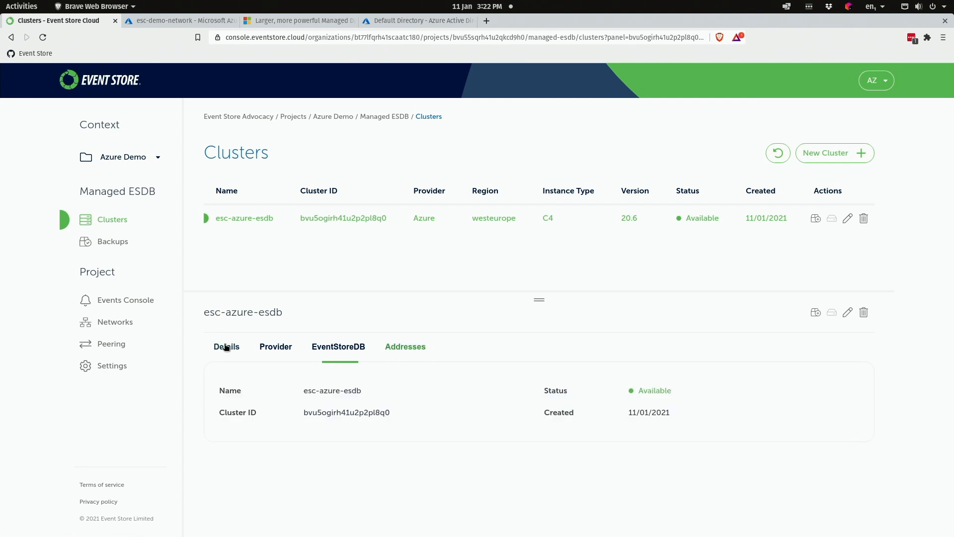
left_click(402, 348)
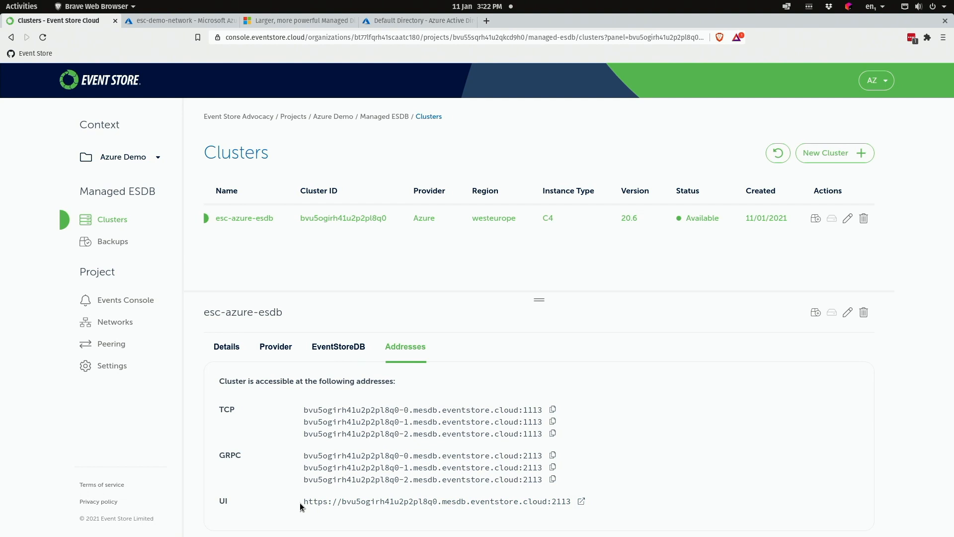
left_click(226, 348)
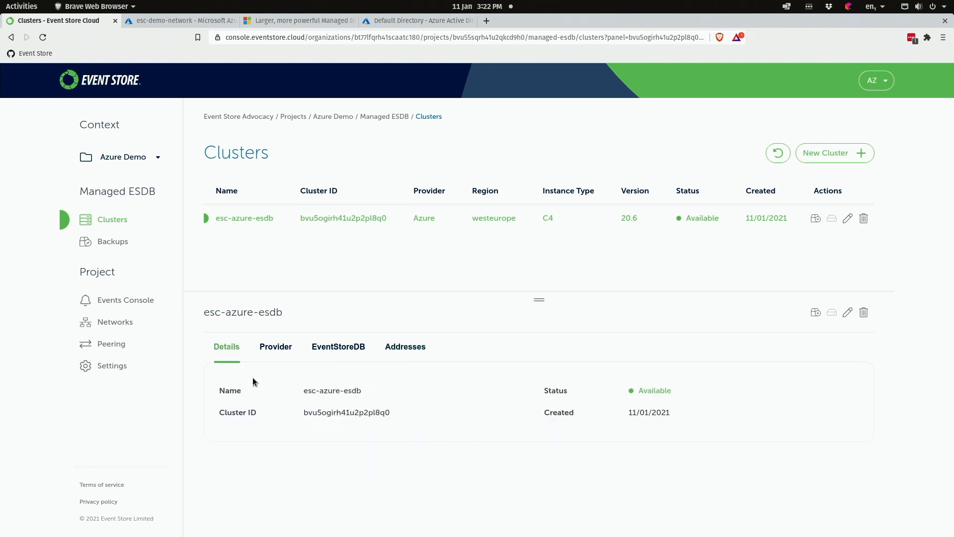
double_click(328, 413)
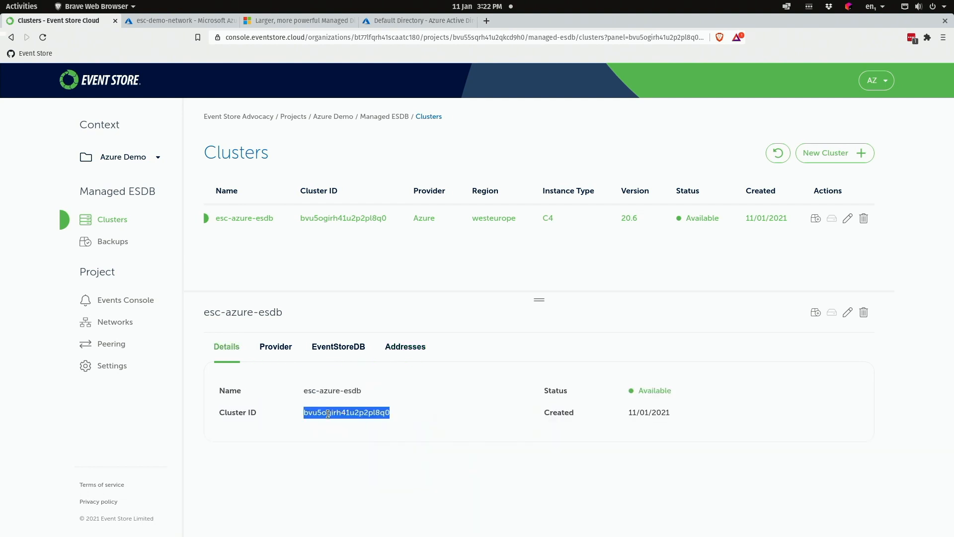
- Run nslookup on the cluster ID plus .mesdb.eventstore.cloud, resolving to 172.23.0.4, 172.23.0.5 and 172.23.0.6
key("alt+Tab")
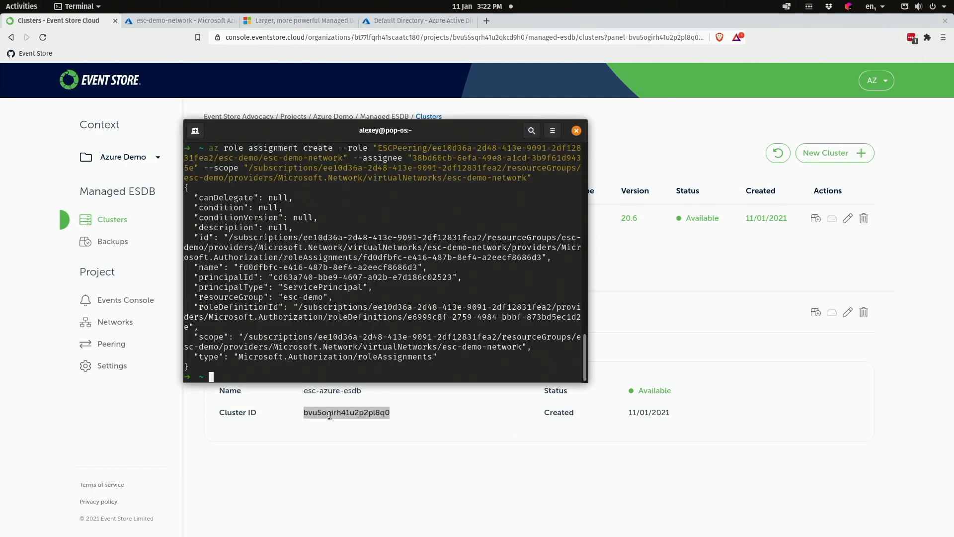
type("nslookup")
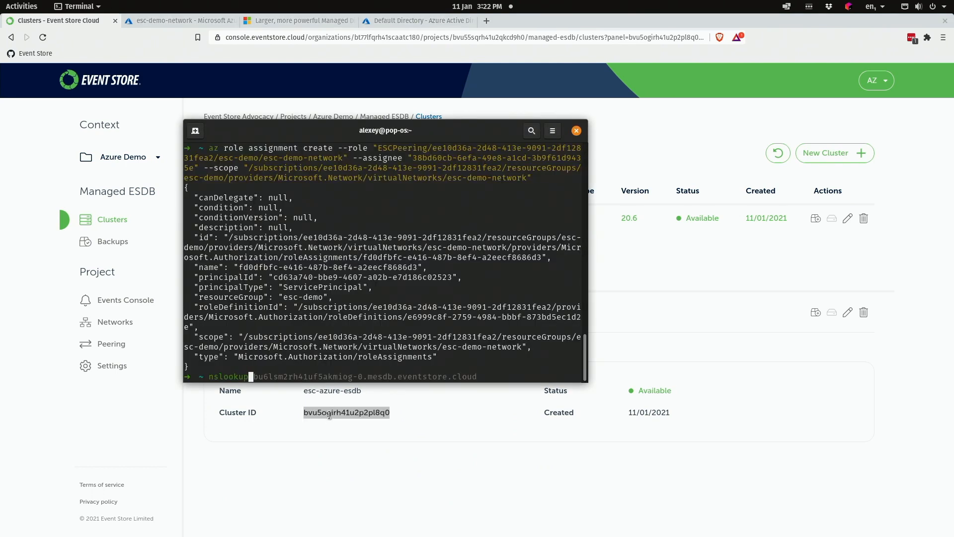
key("ctrl+shift+v")
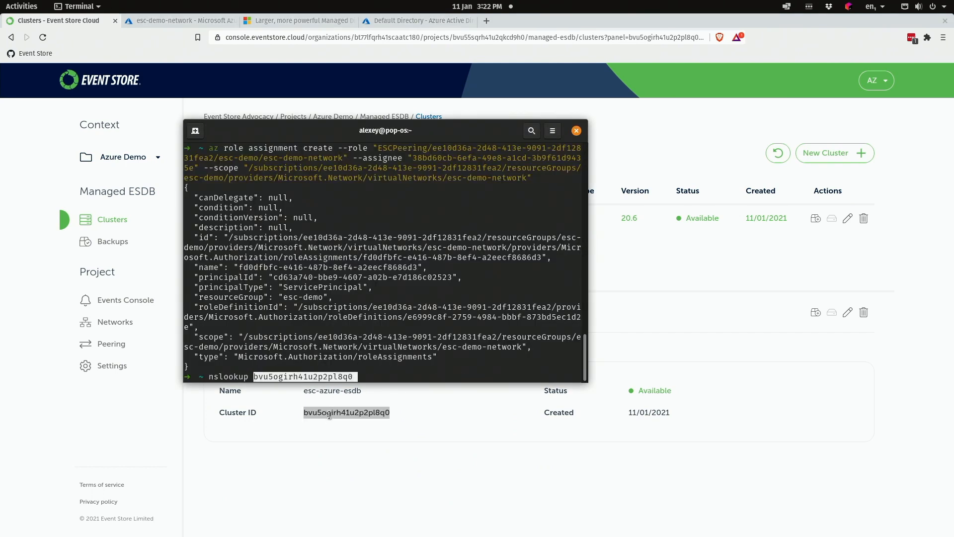
type(".me")
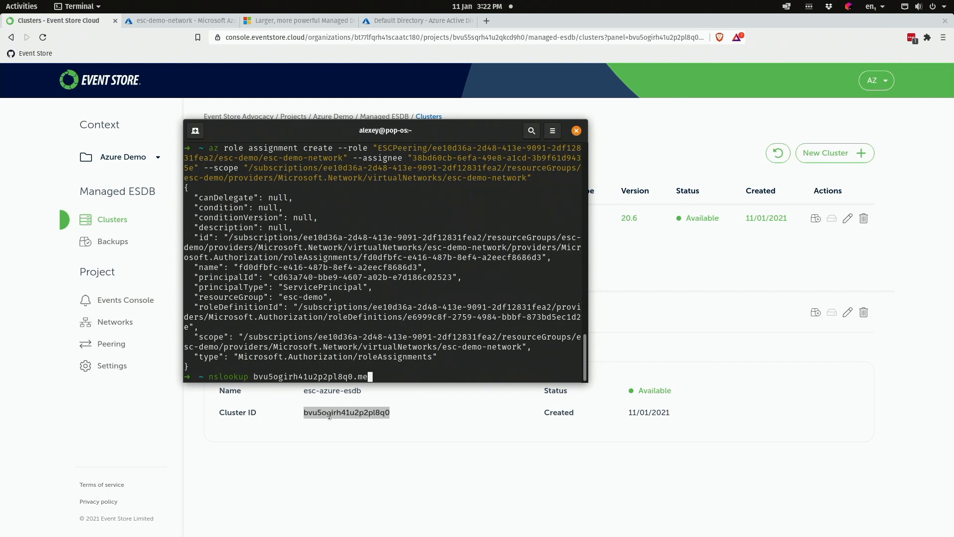
type("sdb.eventstore.cloud")
key("Return")
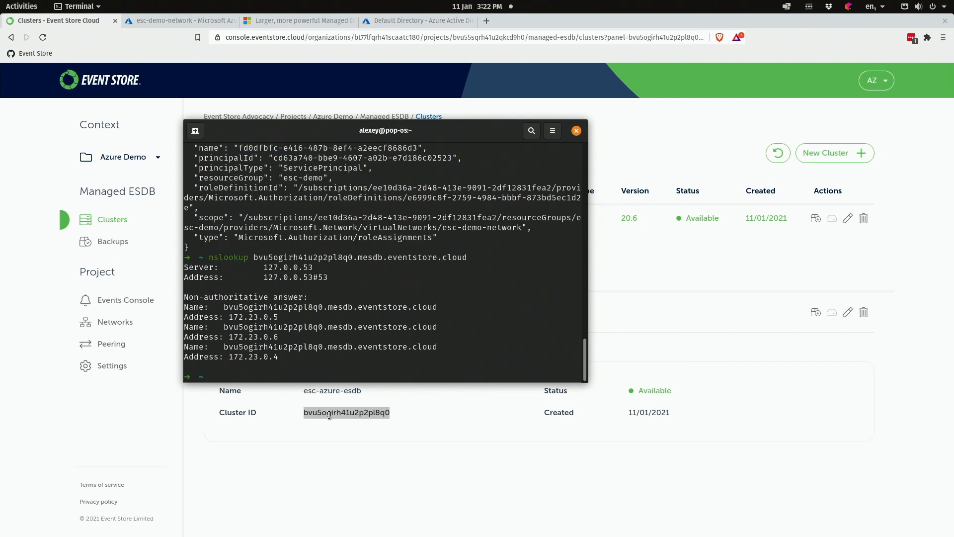
- Check the cluster's node addresses, then look up node -0, which resolves to 172.23.0.4
left_click(306, 430)
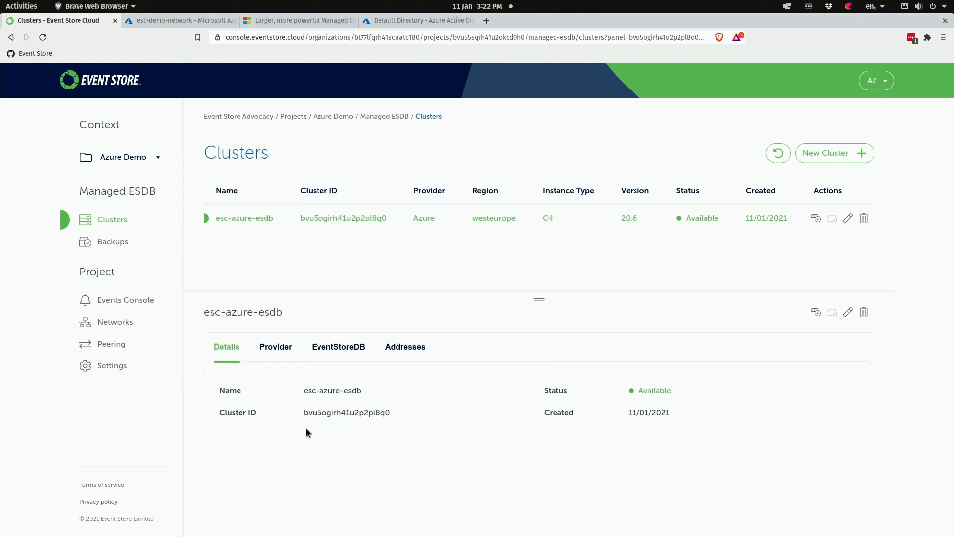
left_click(407, 348)
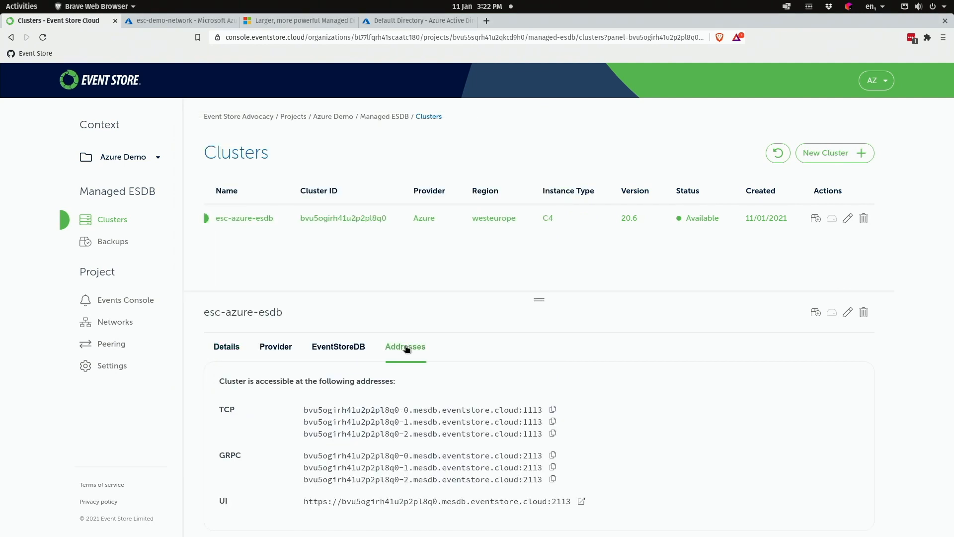
key("alt+Tab")
key("Up")
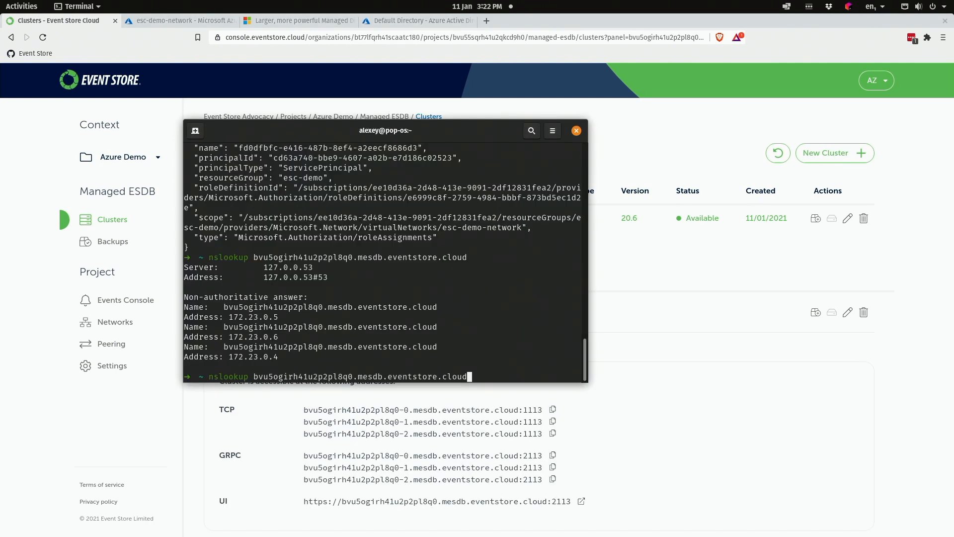
key("Left")
key("Left")
key("Left")
key("Left")
key("Left")
key("Left")
key("Left")
key("Left")
key("Left")
key("Left")
key("Left")
key("Left")
key("Left")
key("Left")
key("Left")
key("Left")
key("Left")
key("Left")
key("Left")
key("Left")
key("Left")
key("Left")
key("Left")
type("-0")
key("Return")
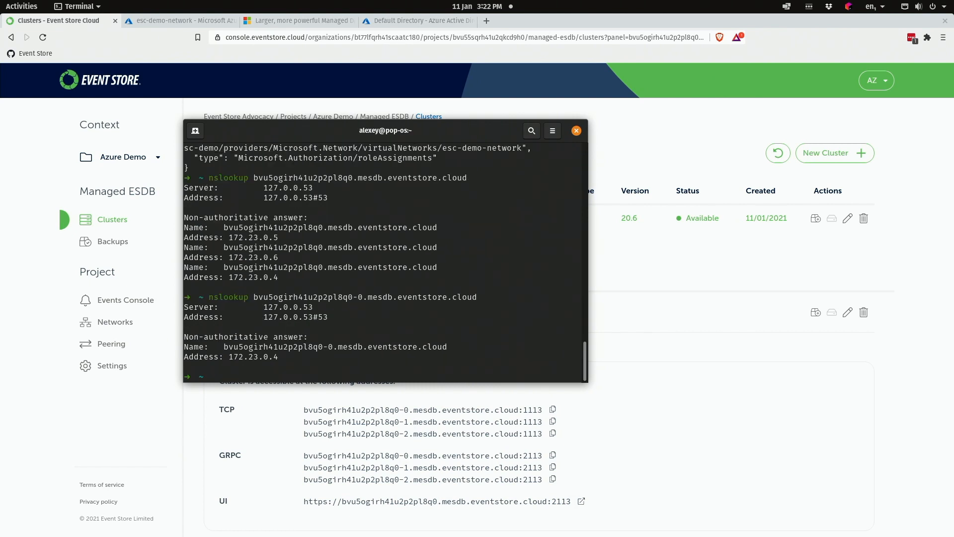
- Look up node -1 by editing the previous nslookup command
key("Up")
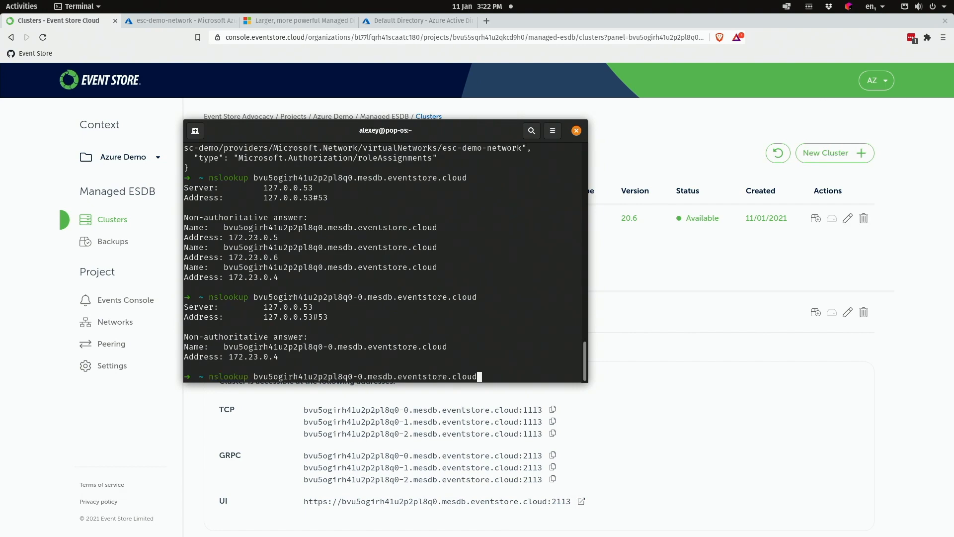
key("Left")
key("Left")
key("Left")
key("Left")
key("Left")
key("Left")
key("Left")
key("Left")
key("Left")
key("Left")
key("Left")
key("Left")
key("Left")
key("Left")
key("Left")
key("Left")
key("Left")
key("Left")
key("Left")
key("Left")
key("Left")
key("BackSpace")
type("1")
key("Return")
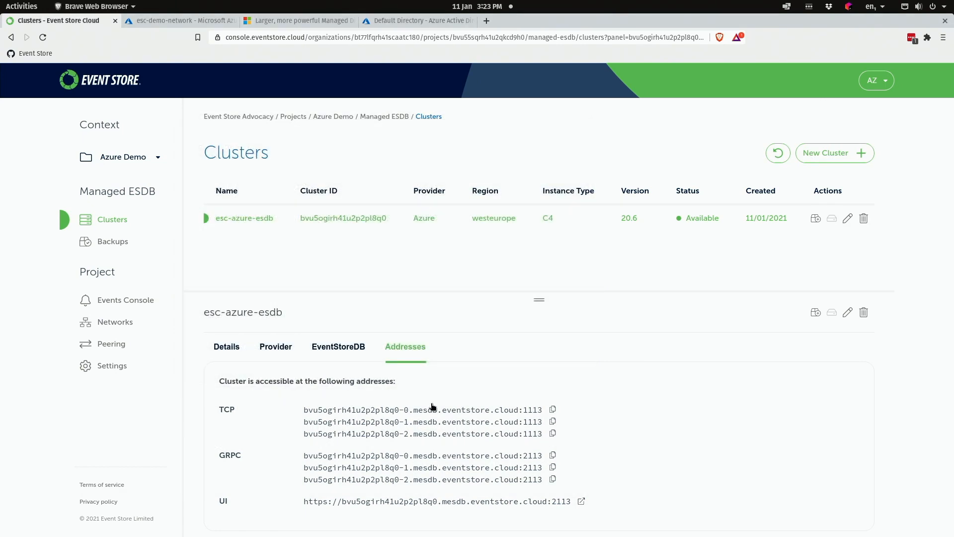
- Confirm the esc-demo-network peering is Connected in Azure, then open the esc-demo-client VM
left_click(124, 344)
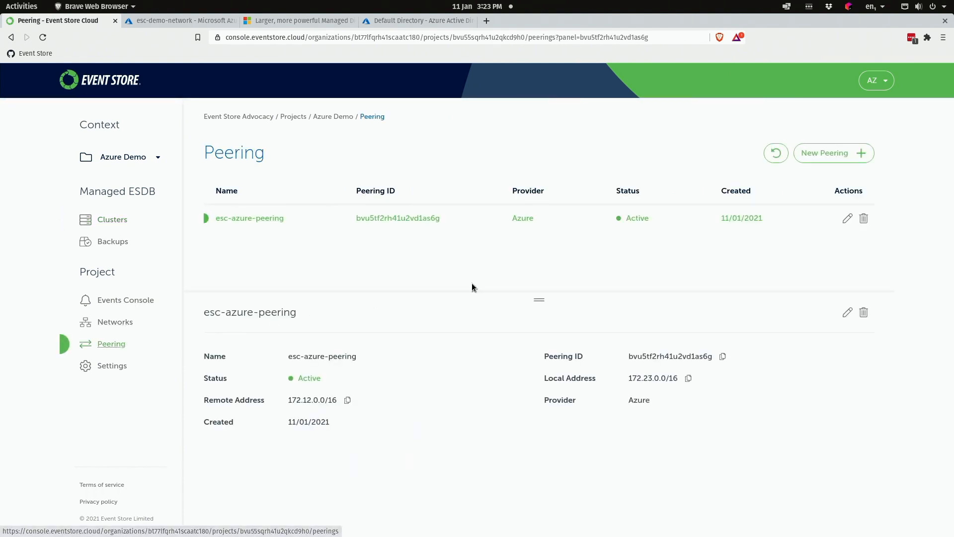
left_click(215, 21)
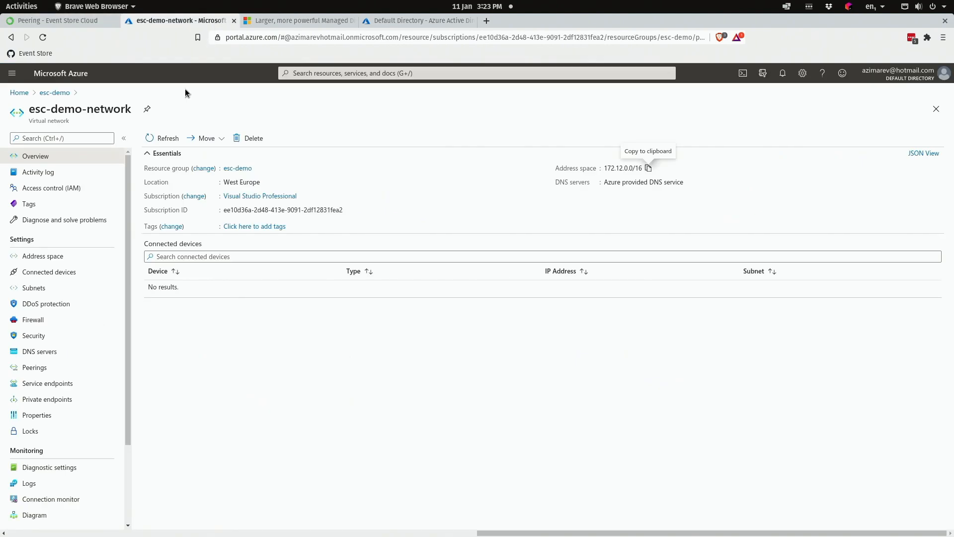
left_click(51, 368)
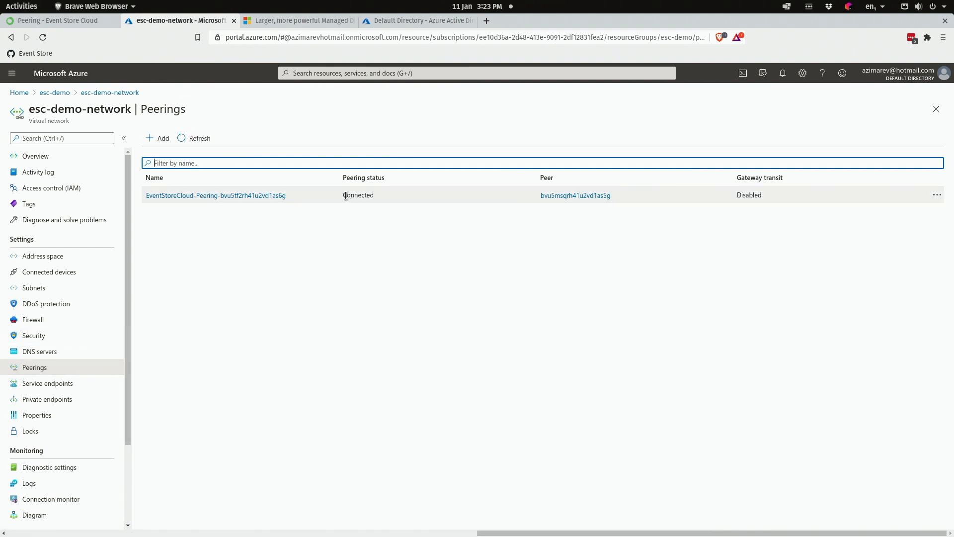
left_click(56, 92)
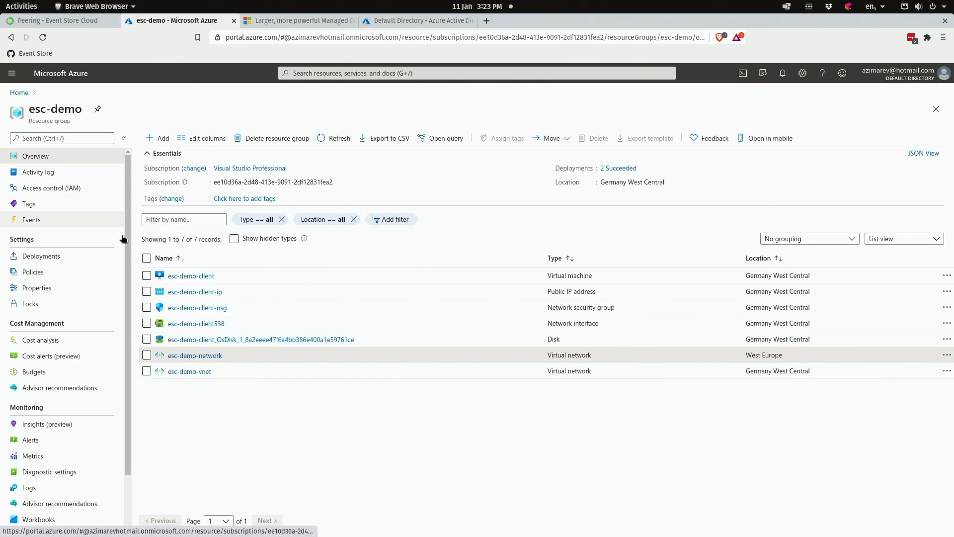
left_click(191, 276)
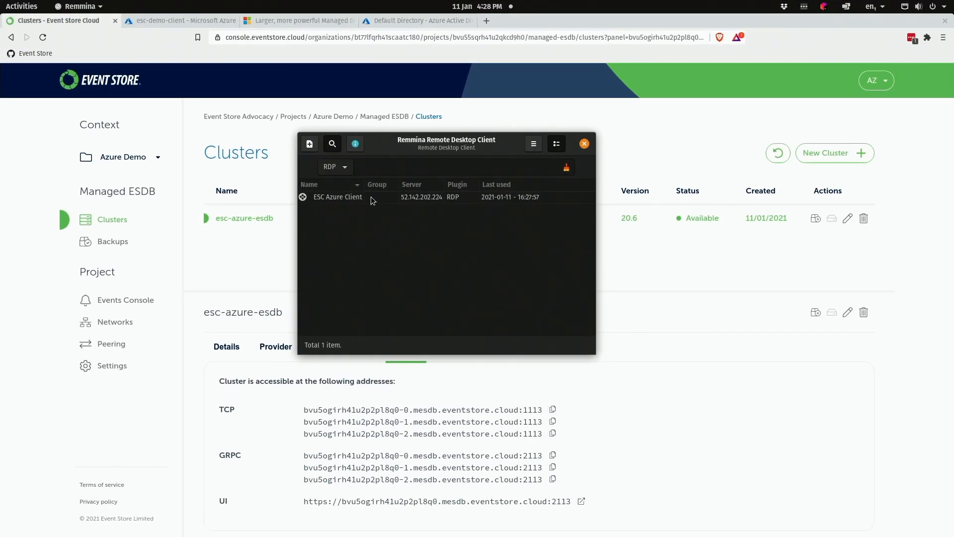
double_click(338, 198)
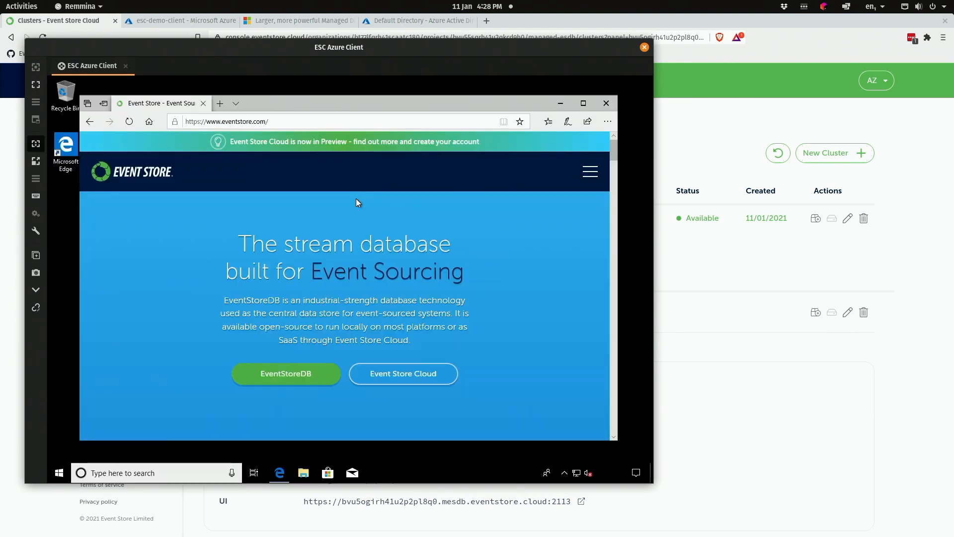
key("alt+Tab")
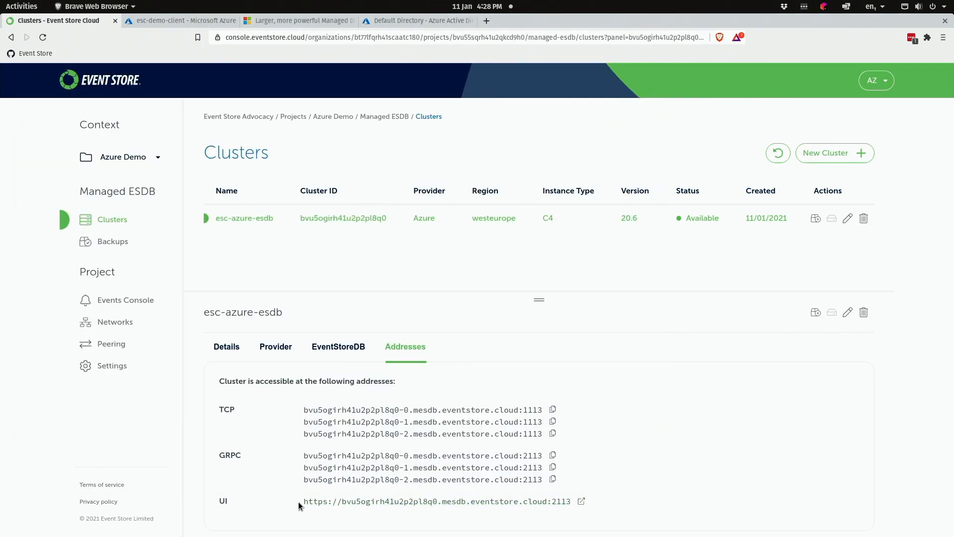
left_click_drag(300, 502, 570, 499)
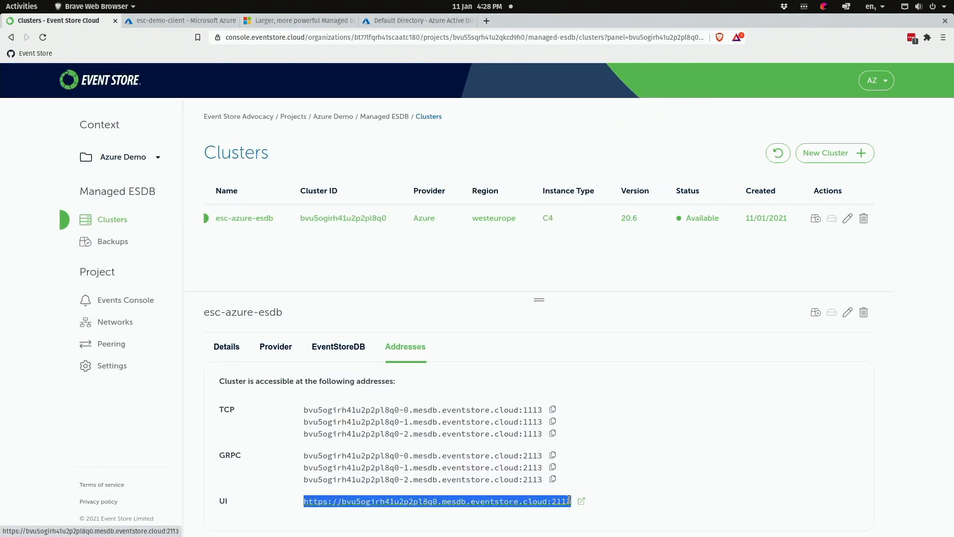
right_click(570, 500)
left_click(609, 430)
key("alt+Tab")
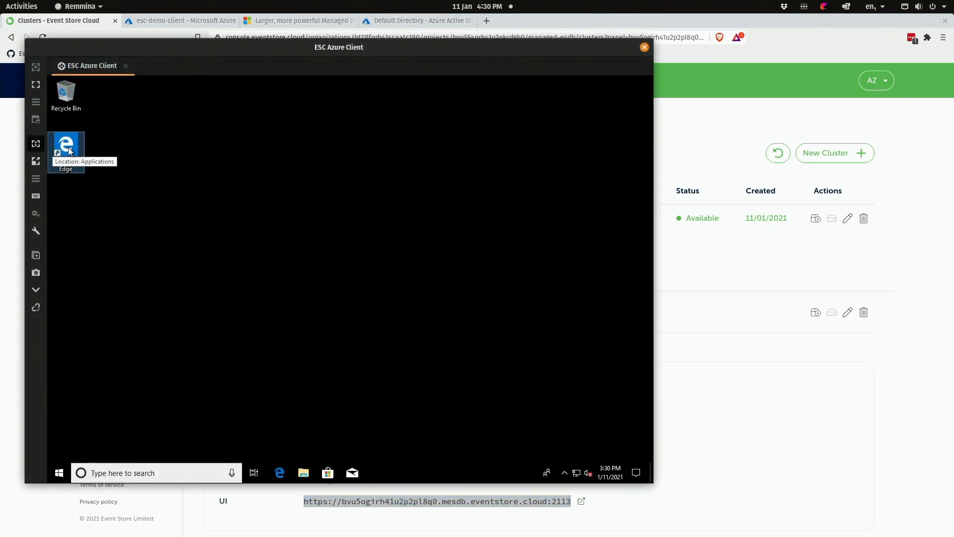
- In Edge on the remote machine, load the cluster's admin UI and sign in as admin
double_click(68, 149)
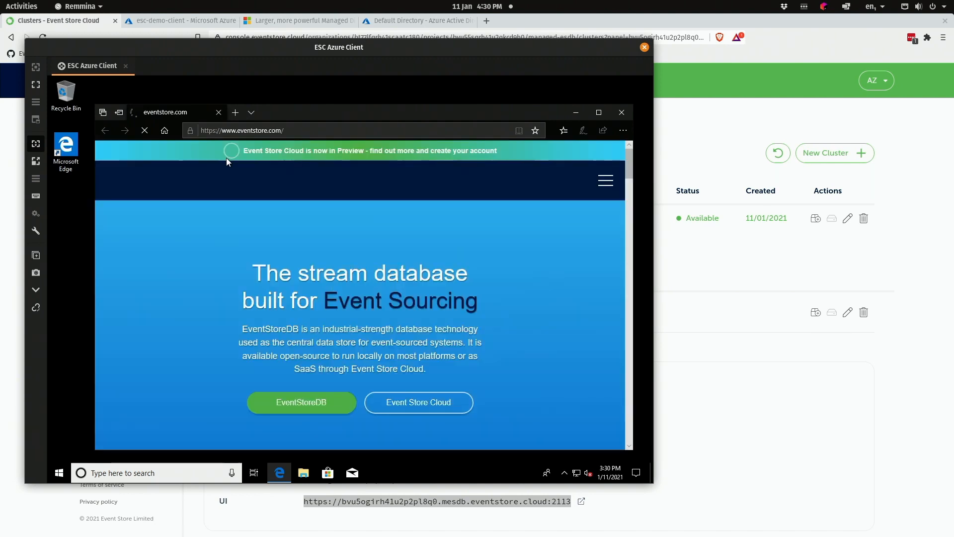
left_click(235, 112)
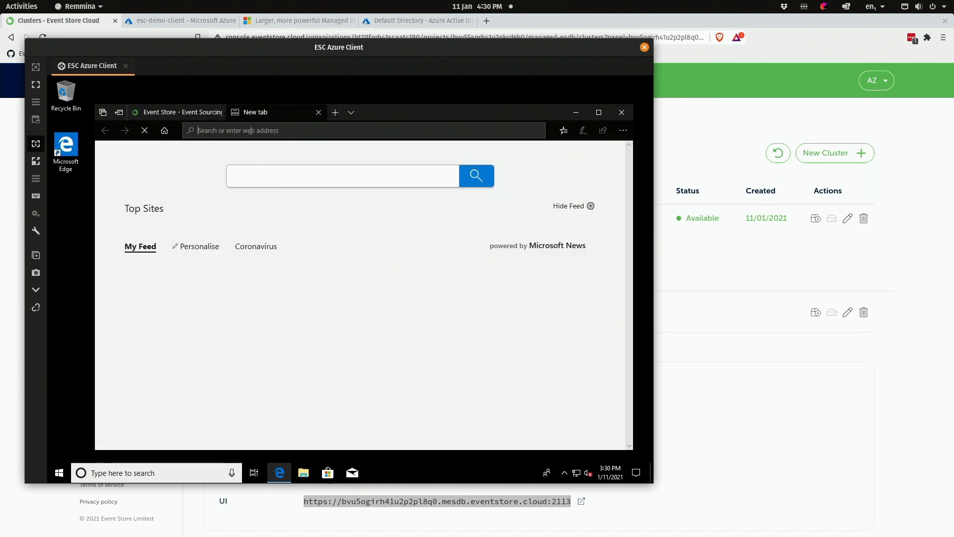
key("ctrl+v")
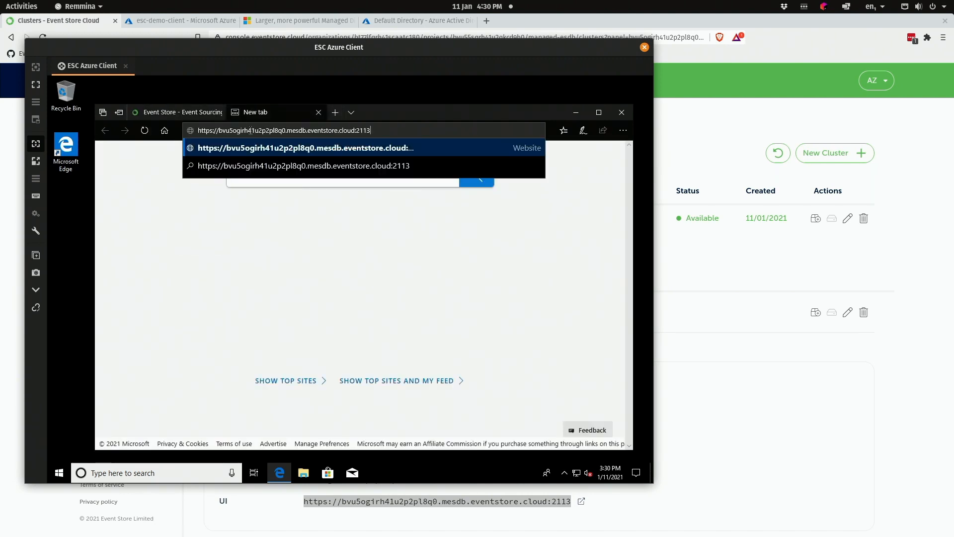
key("Return")
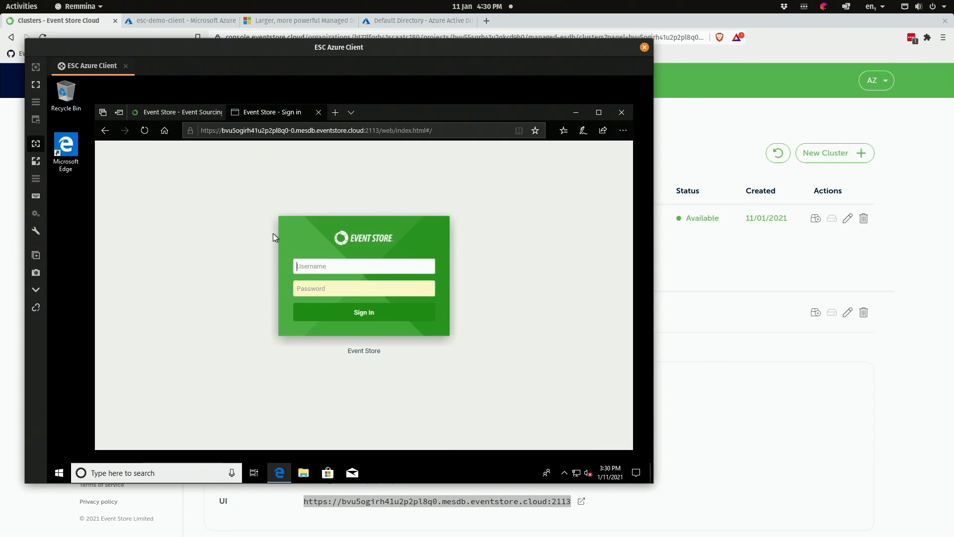
type("admin")
key("Tab")
type("changeit")
key("Return")
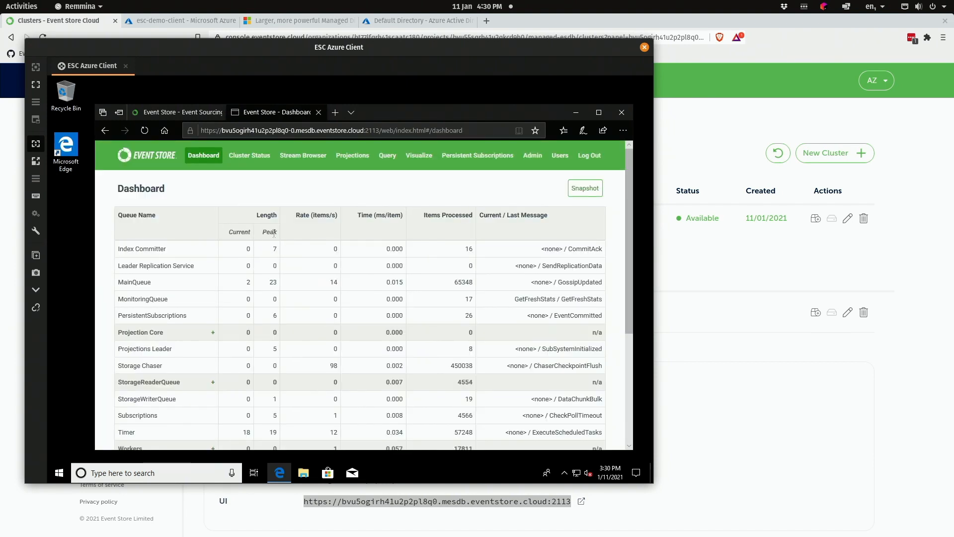
- From Cluster Status, open the Leader node's website and sign in as admin without saving the password
left_click(256, 163)
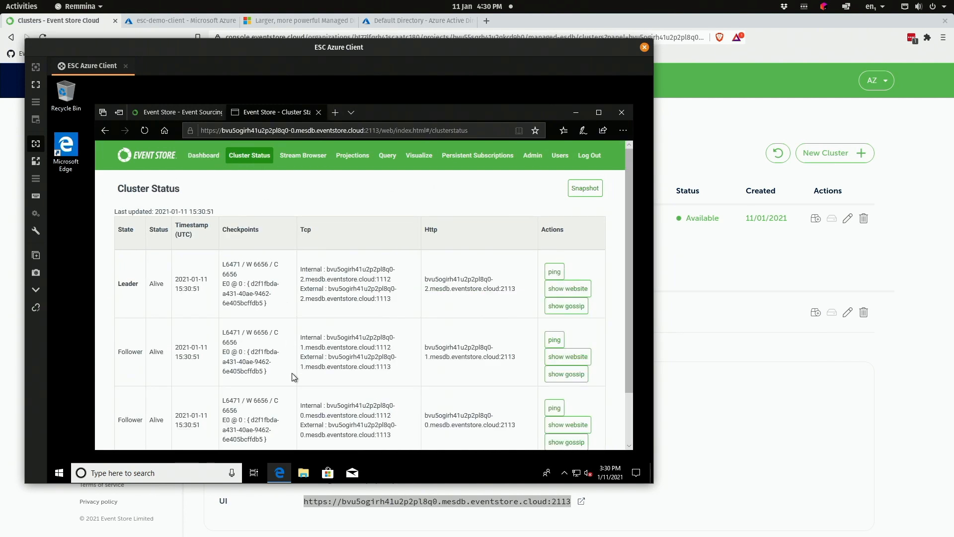
scroll(293, 376, "down", 3)
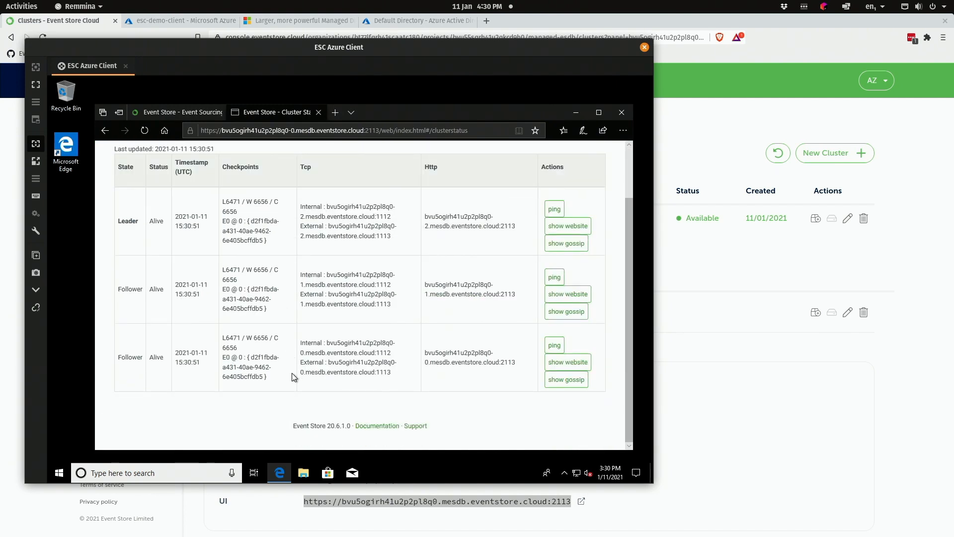
left_click(598, 112)
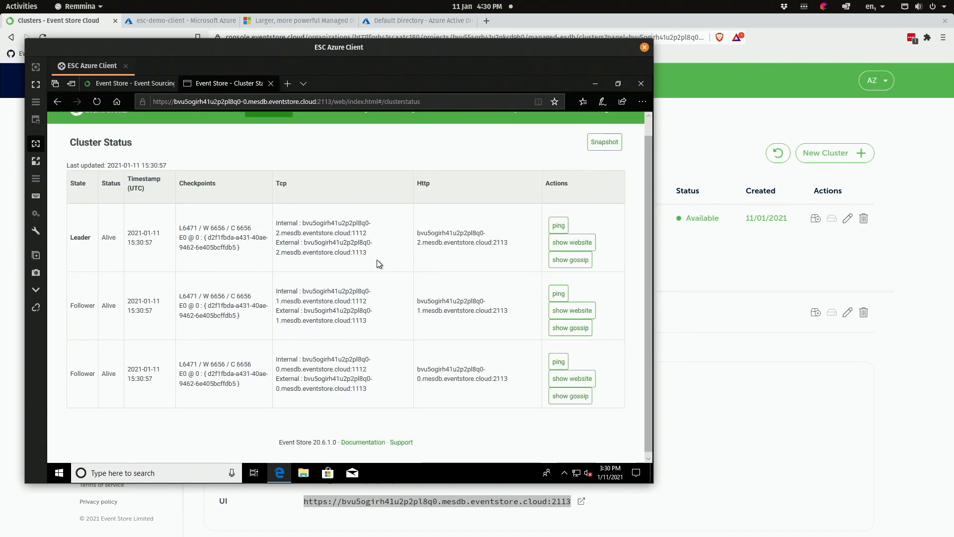
left_click(560, 243)
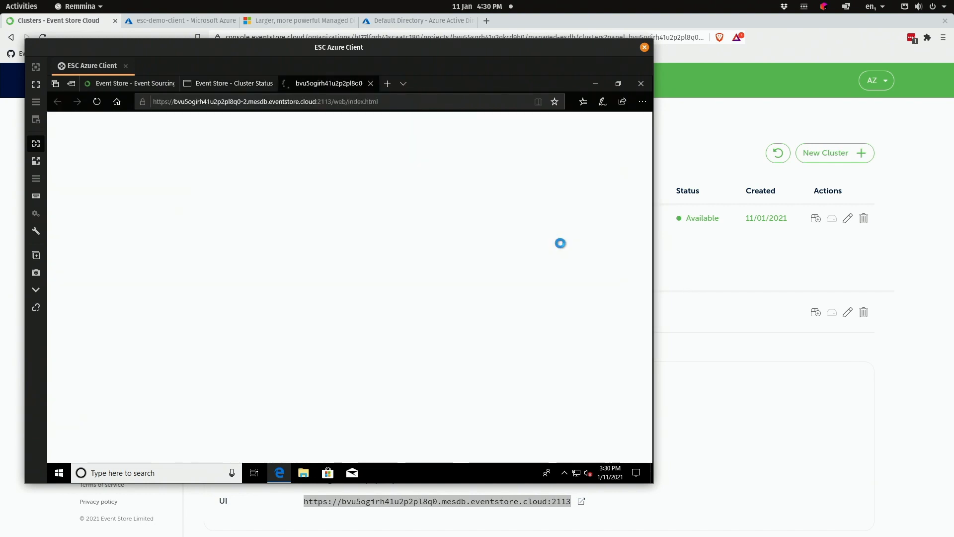
type("a")
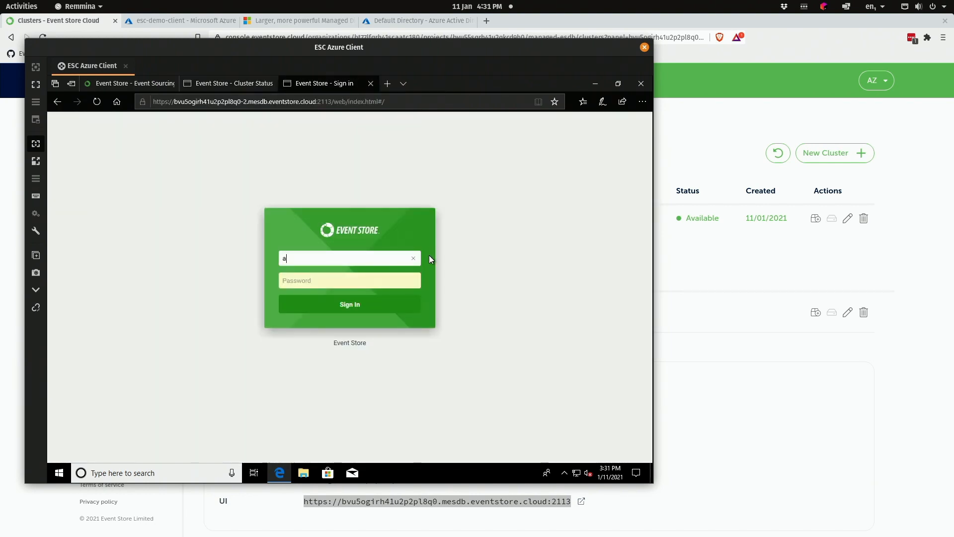
type("dmin")
key("Tab")
type("changeit")
key("Return")
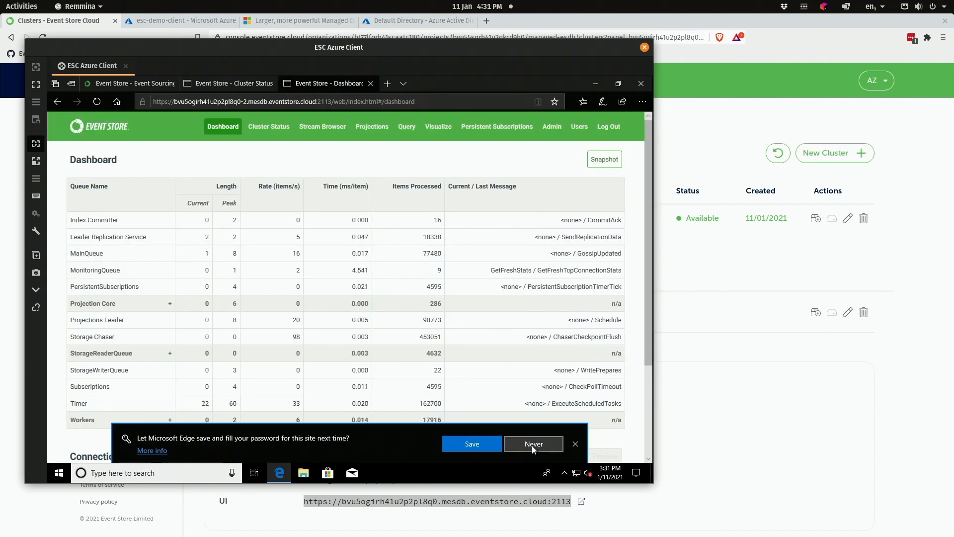
left_click(532, 444)
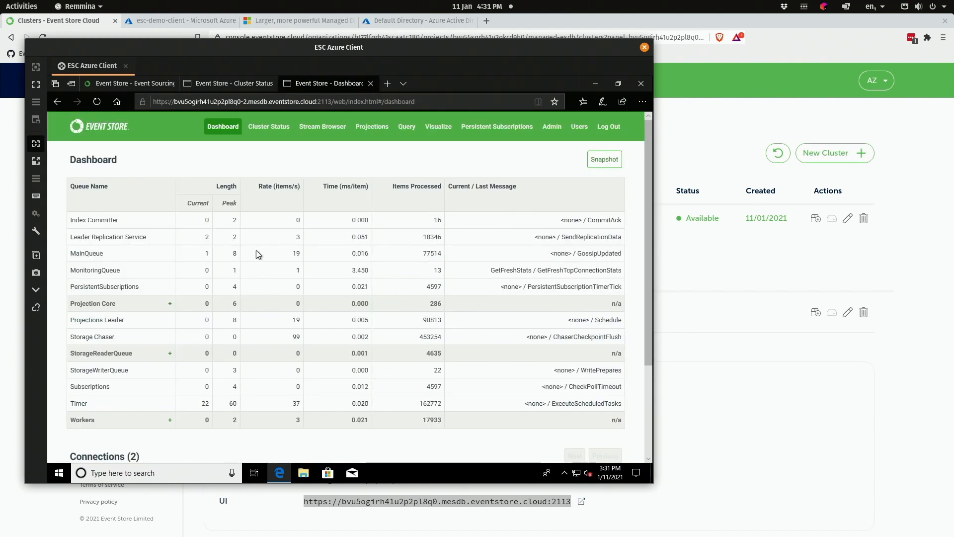
left_click(225, 82)
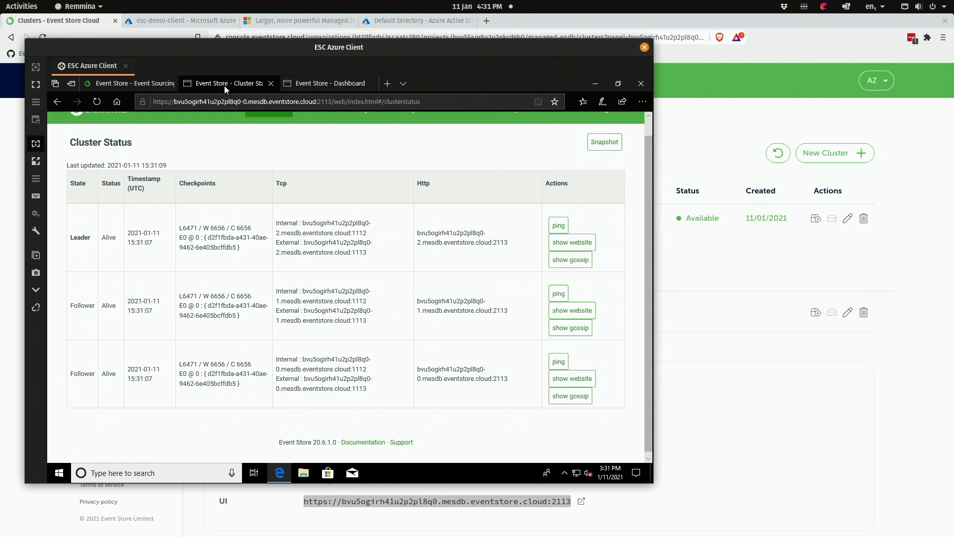
- Reset the admin user's password via Admin > Users > admin
scroll(272, 196, "up", 1)
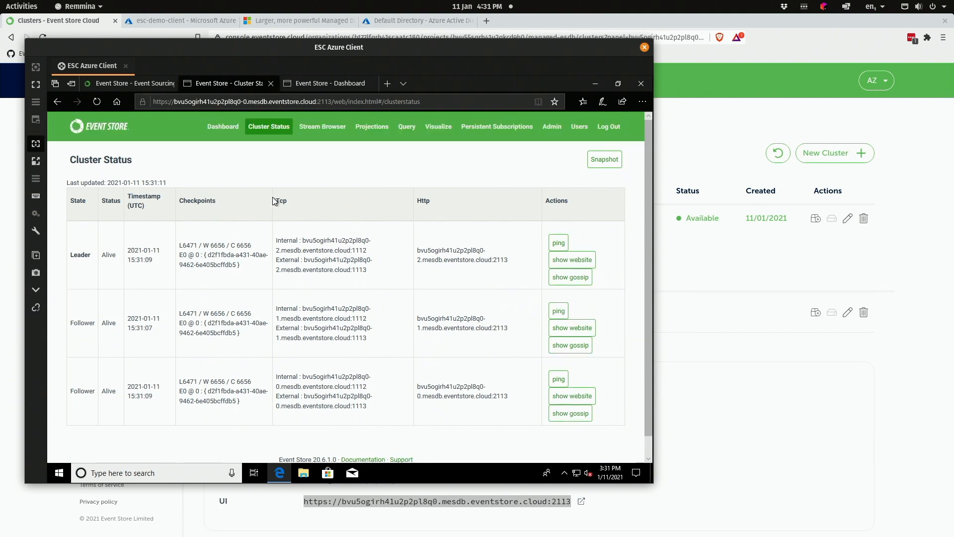
left_click(328, 130)
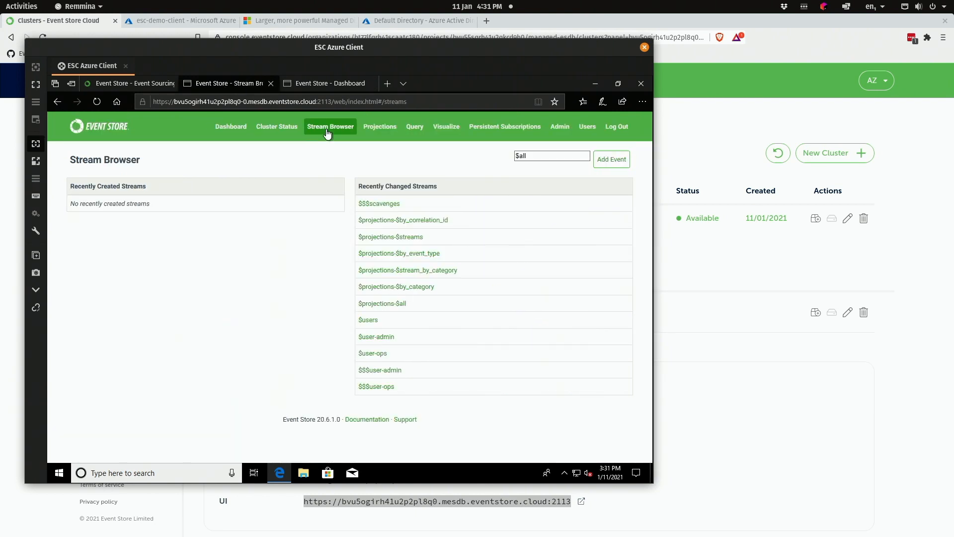
left_click(561, 130)
left_click(586, 128)
left_click(82, 203)
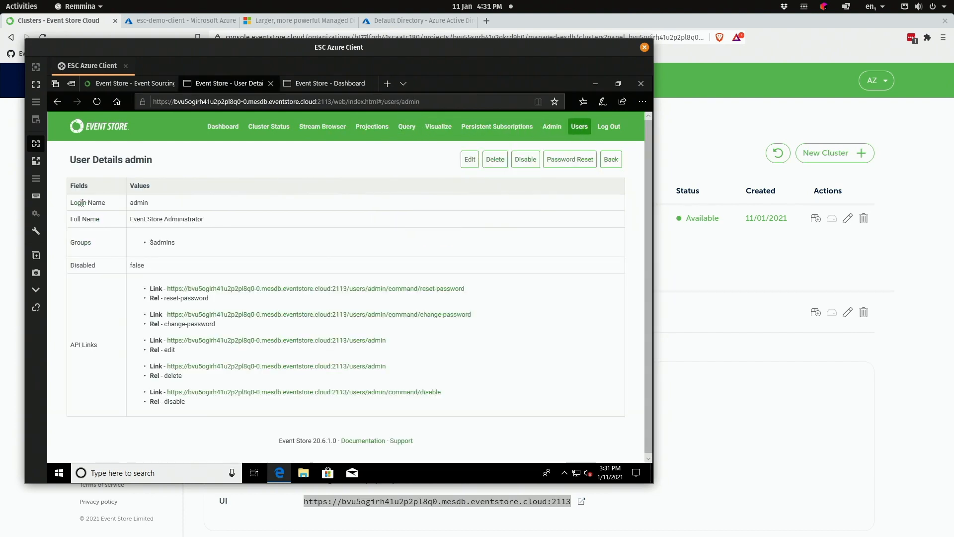
left_click(570, 161)
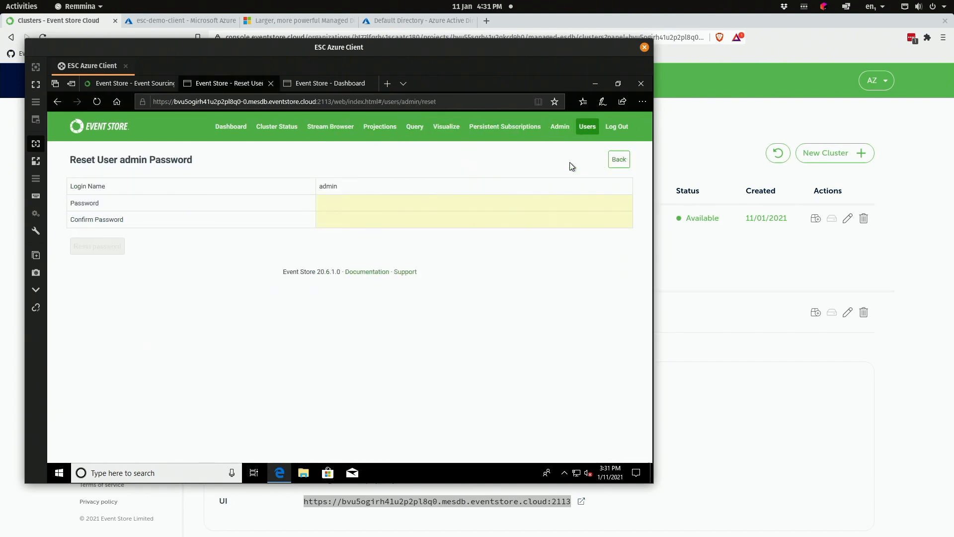
left_click(402, 205)
type("•••••••••••")
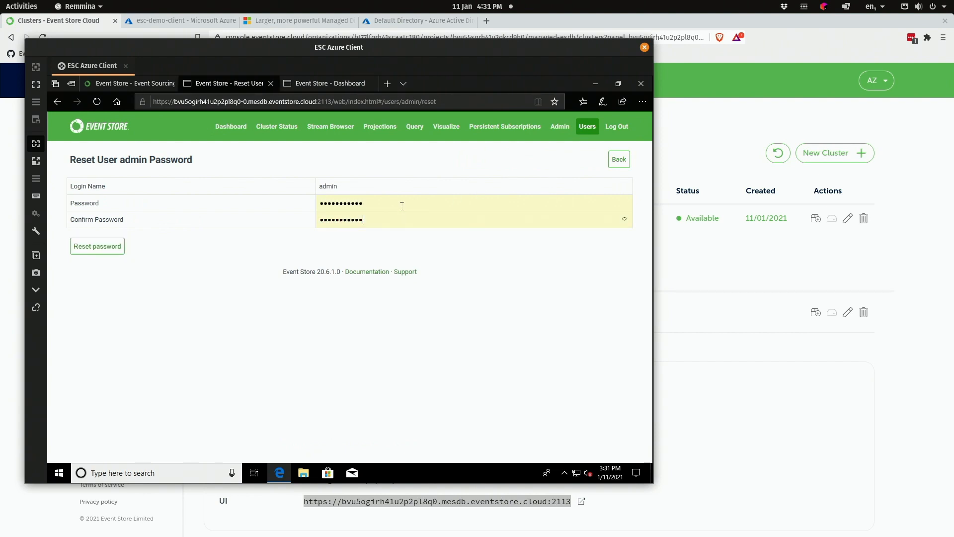
left_click(86, 250)
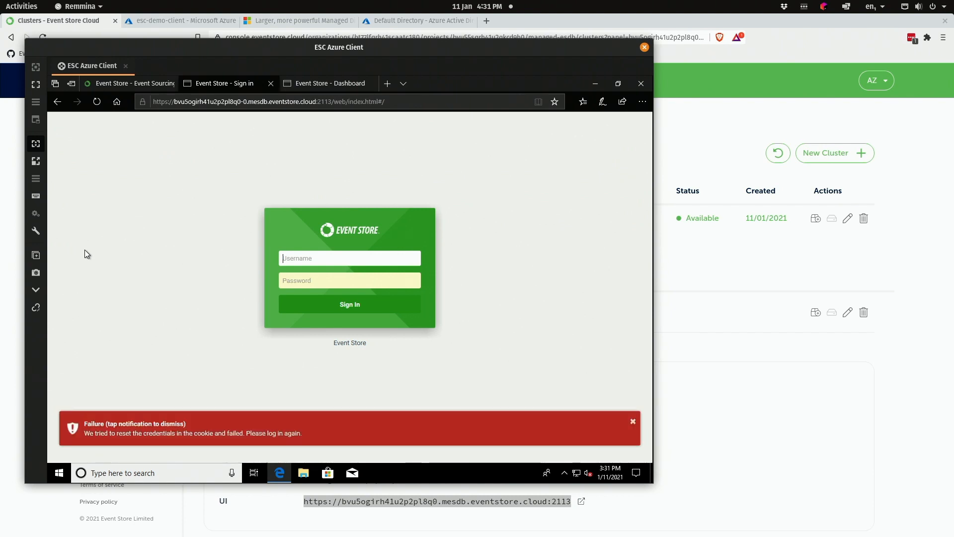
- Sign back in as admin with the new password and view Cluster Status
type("admin")
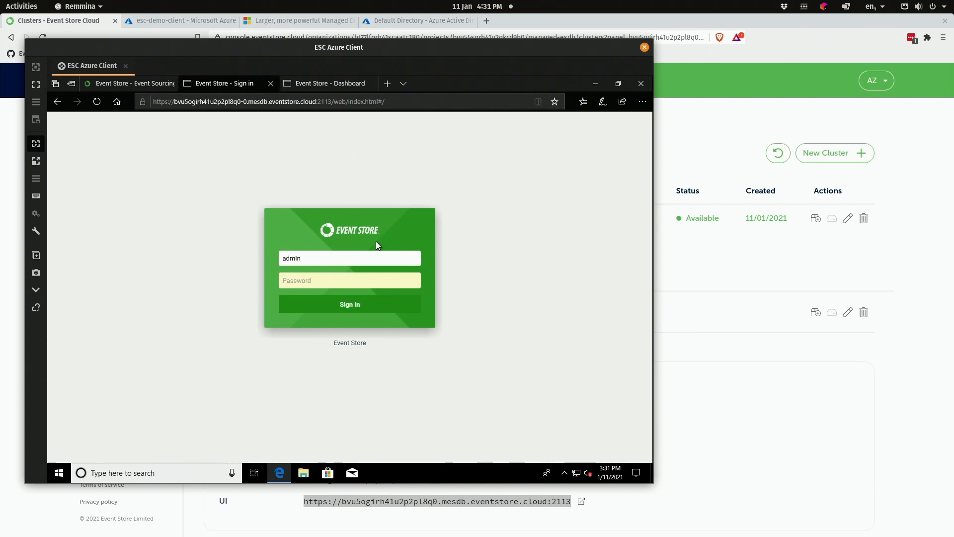
key("Tab")
type("•••••••••••")
key("Return")
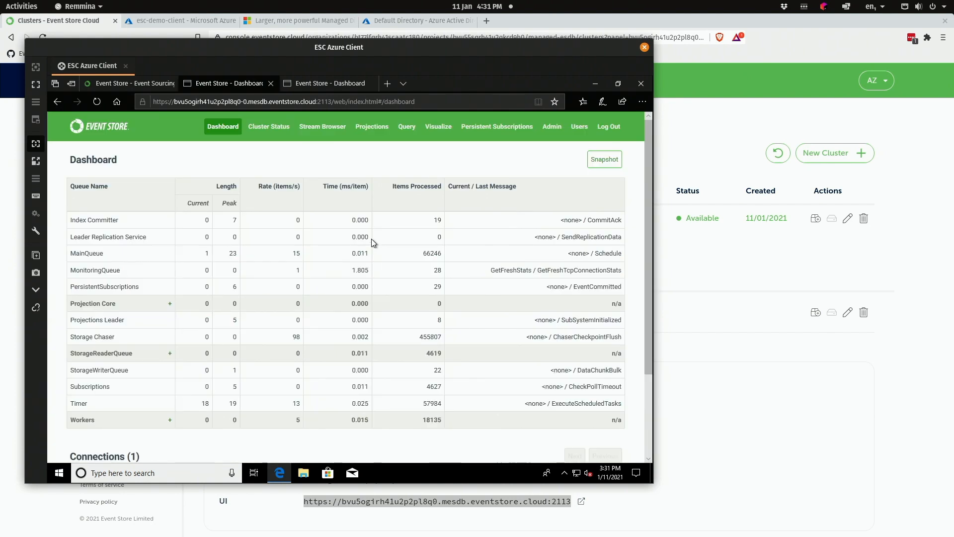
left_click(274, 127)
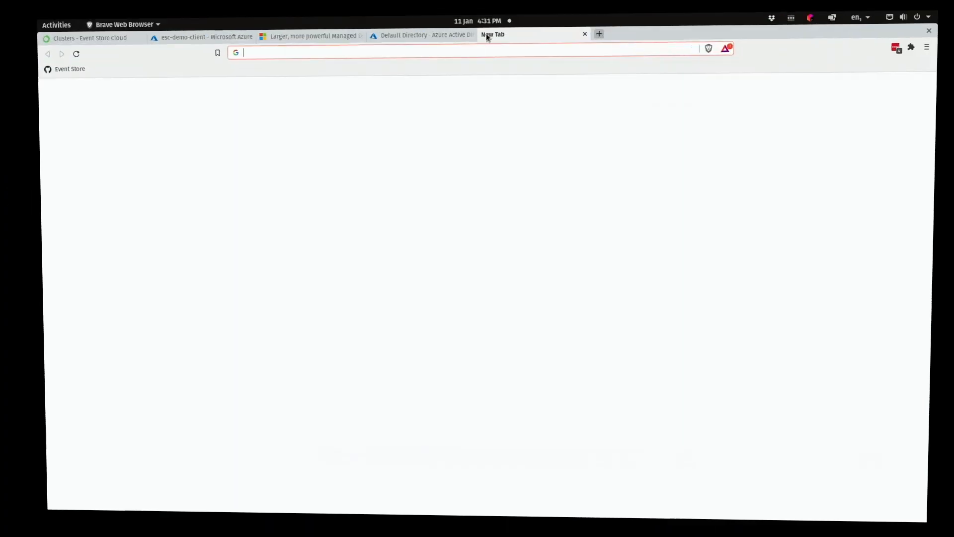
- Open the gRPC clients getting-started guide on developers.eventstore.com
type("develop")
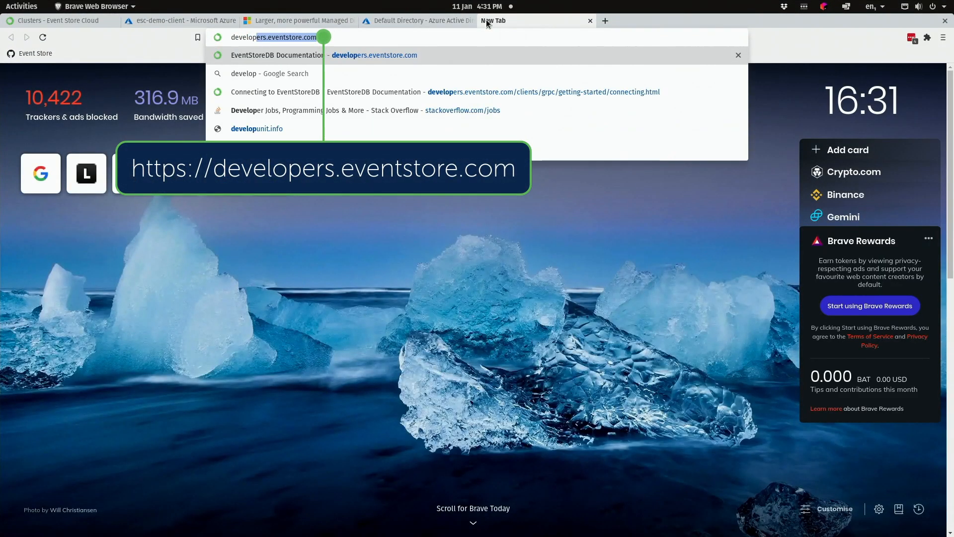
key("Return")
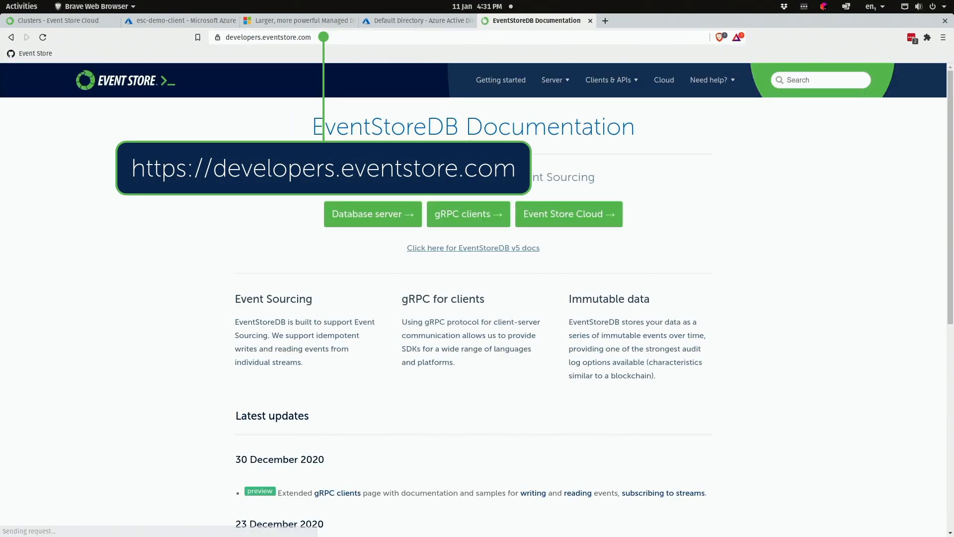
left_click(475, 213)
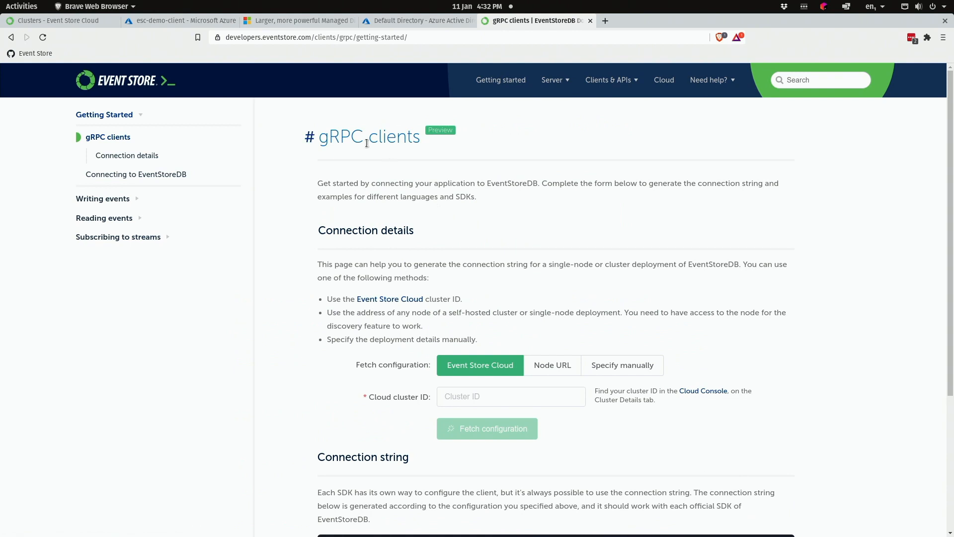
- Copy the cluster ID from the Event Store Cloud console into the docs' Cloud cluster ID field
left_click(97, 22)
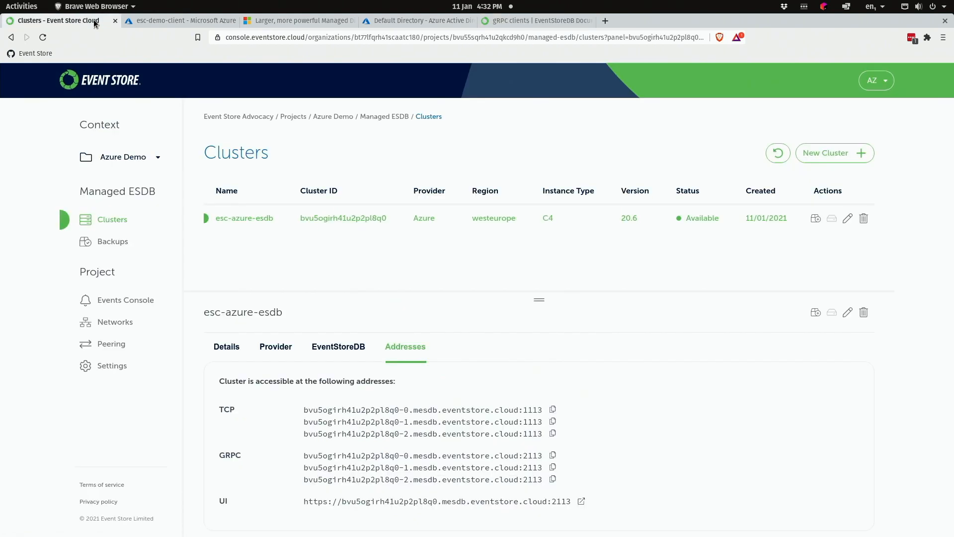
left_click(234, 351)
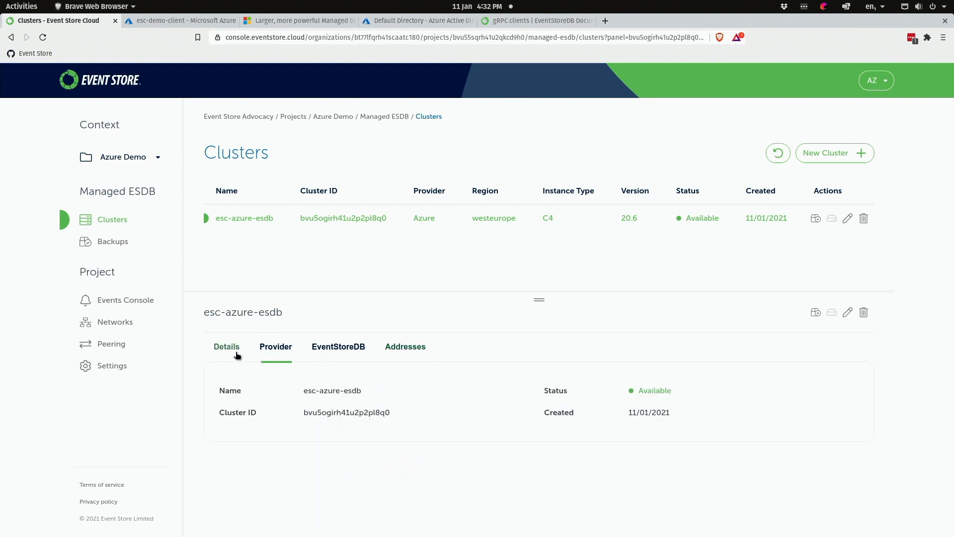
double_click(332, 413)
key("ctrl+c")
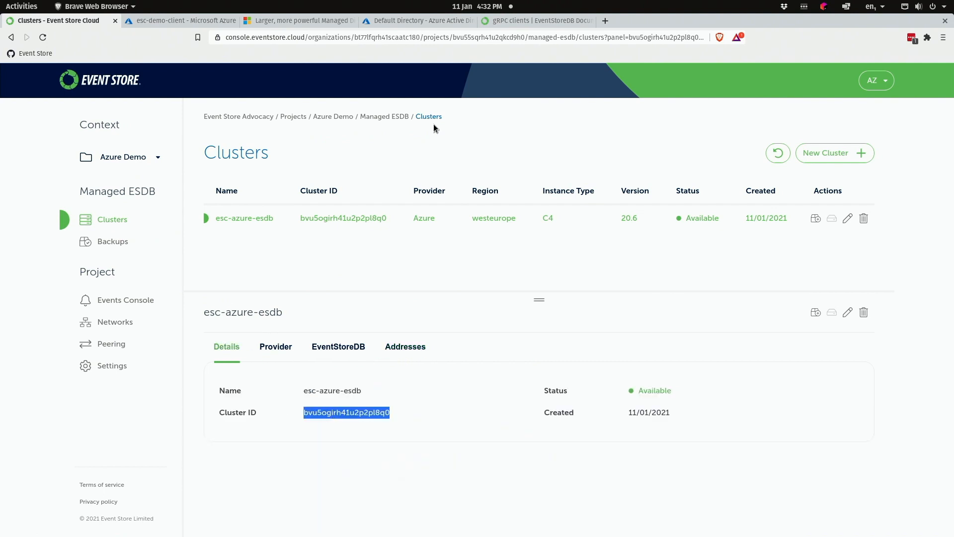
left_click(542, 21)
left_click(507, 397)
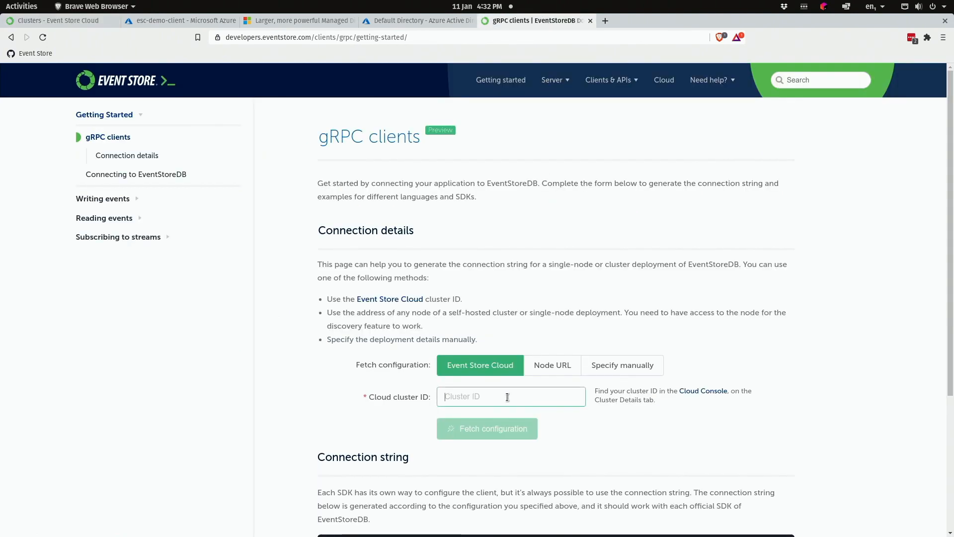
key("ctrl+v")
- Fetch the cluster configuration to generate its esdb:// connection string
scroll(498, 419, "down", 2)
left_click(487, 381)
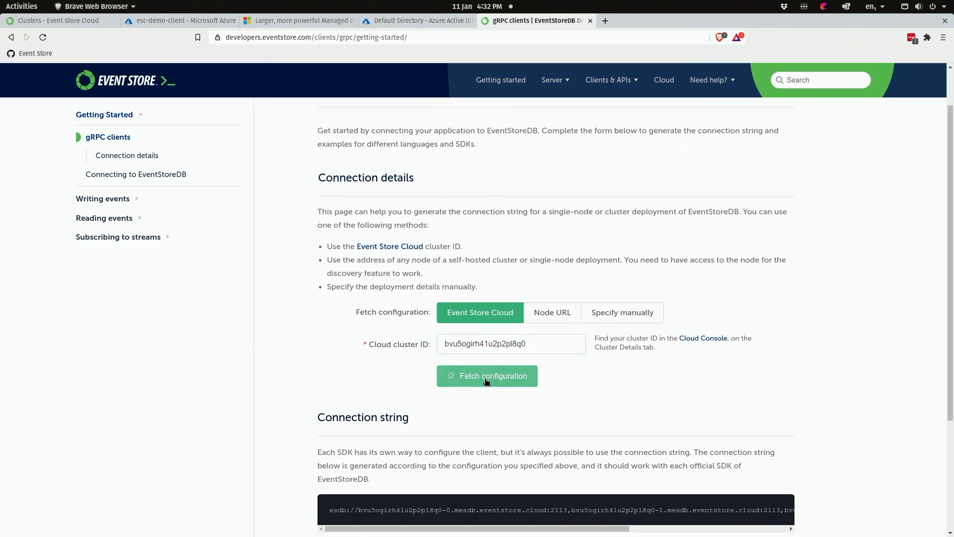
scroll(398, 411, "down", 5)
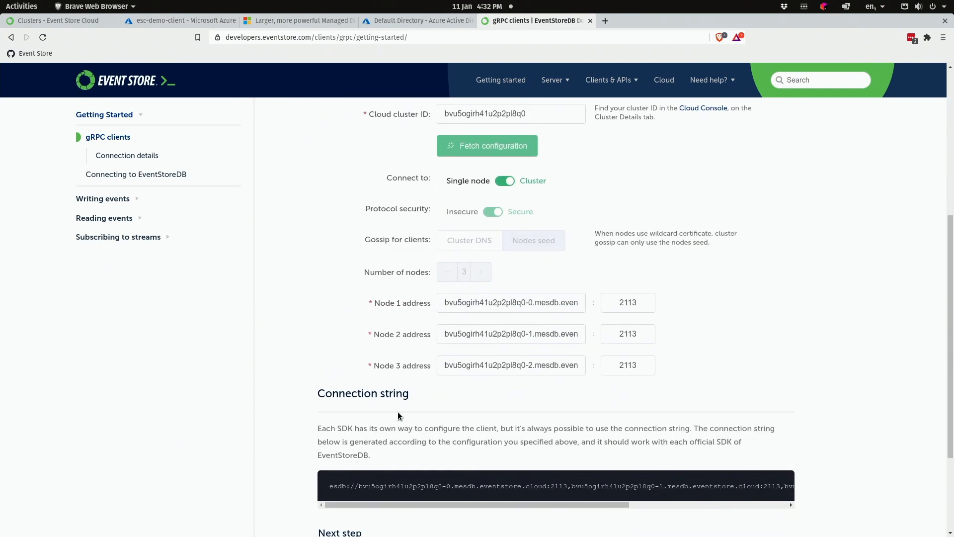
scroll(398, 413, "down", 2)
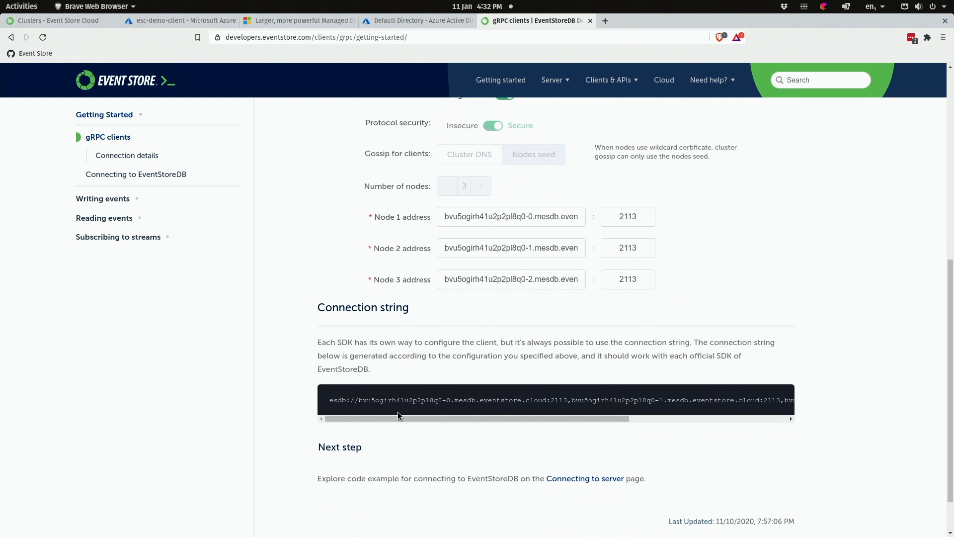
- Show the NodeJS client example with the esc-azure-esdb connection string on Connecting to EventStoreDB
left_click(596, 479)
scroll(431, 425, "down", 5)
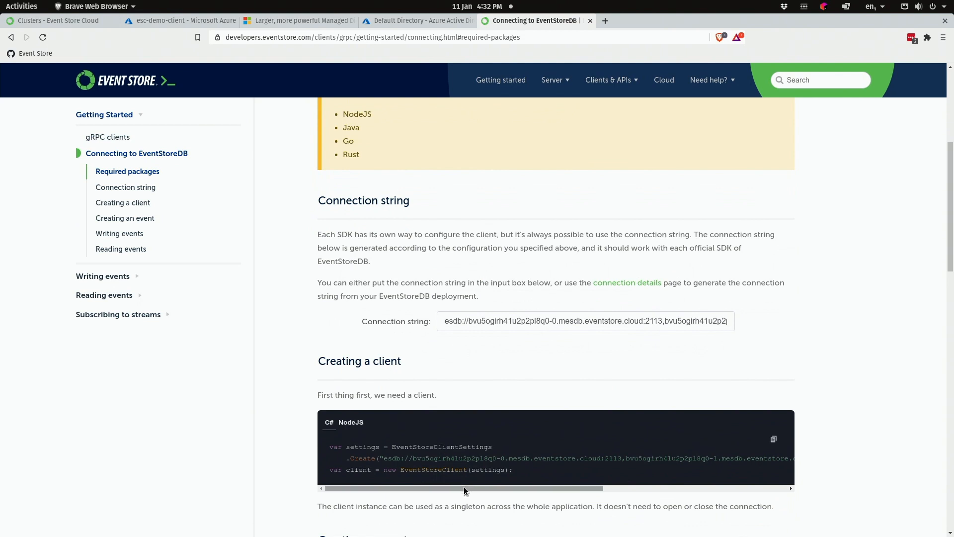
mouse_move(464, 487)
left_mouse_down()
mouse_move(656, 479)
mouse_move(460, 480)
left_mouse_up()
left_click(344, 423)
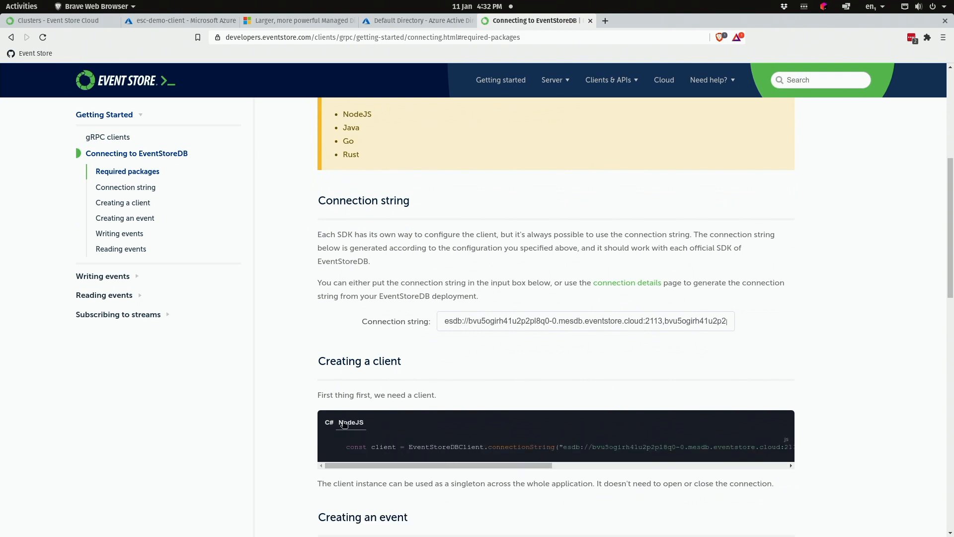
mouse_move(406, 465)
left_mouse_down()
mouse_move(668, 466)
mouse_move(392, 468)
left_mouse_up()
scroll(370, 486, "down", 5)
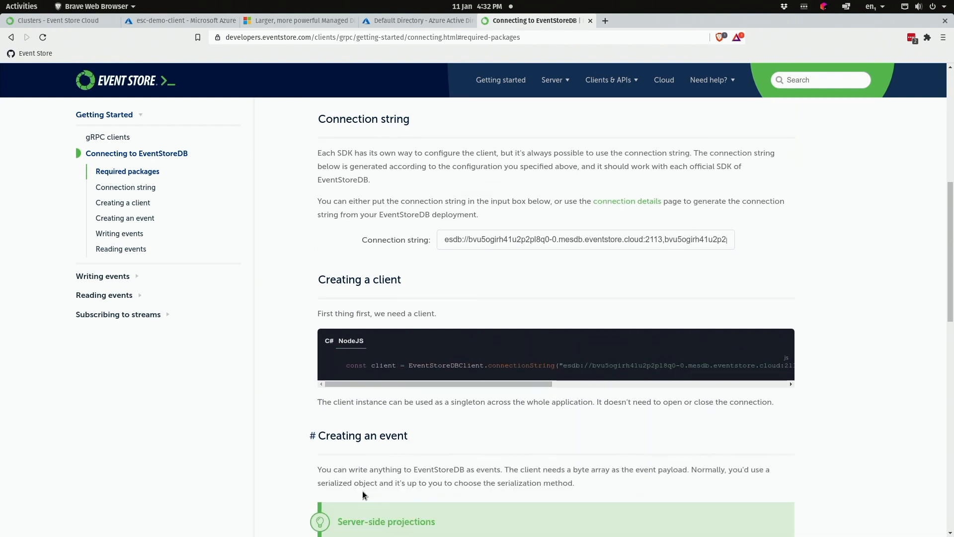